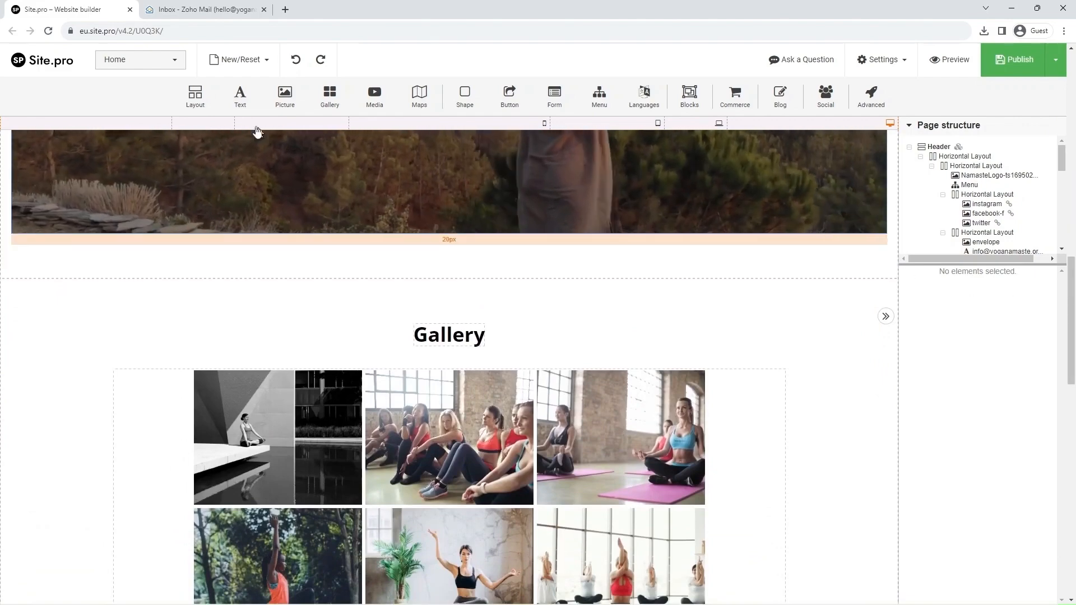
Insert a single-cell layout below the header video and nest a two-column layout inside it.
{"action": "left_click_drag", "start_coordinate": [195, 95], "coordinate": [263, 274]}
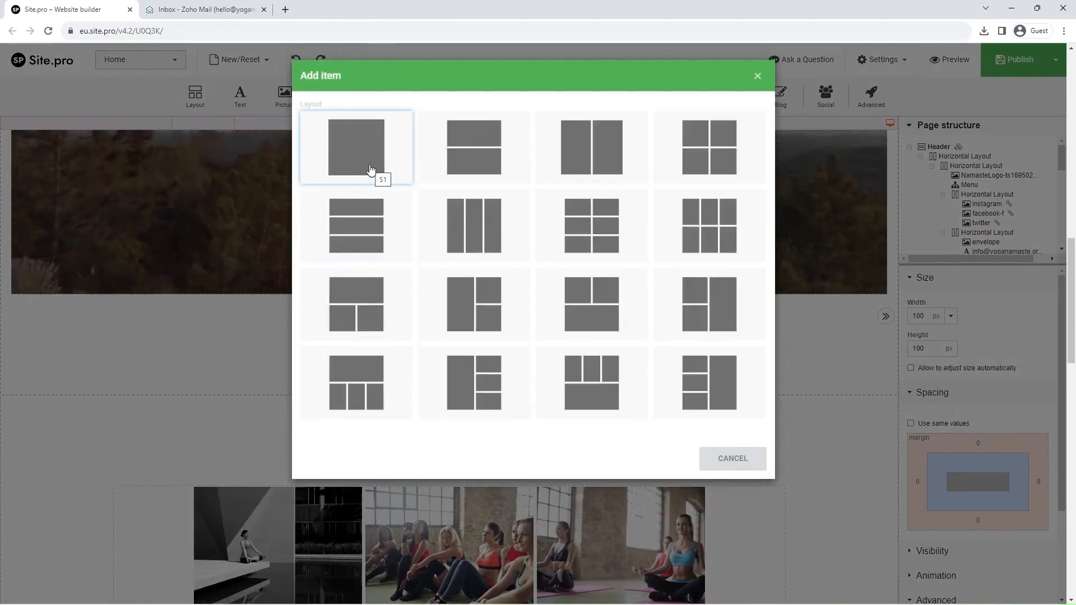
{"action": "left_click", "coordinate": [371, 170]}
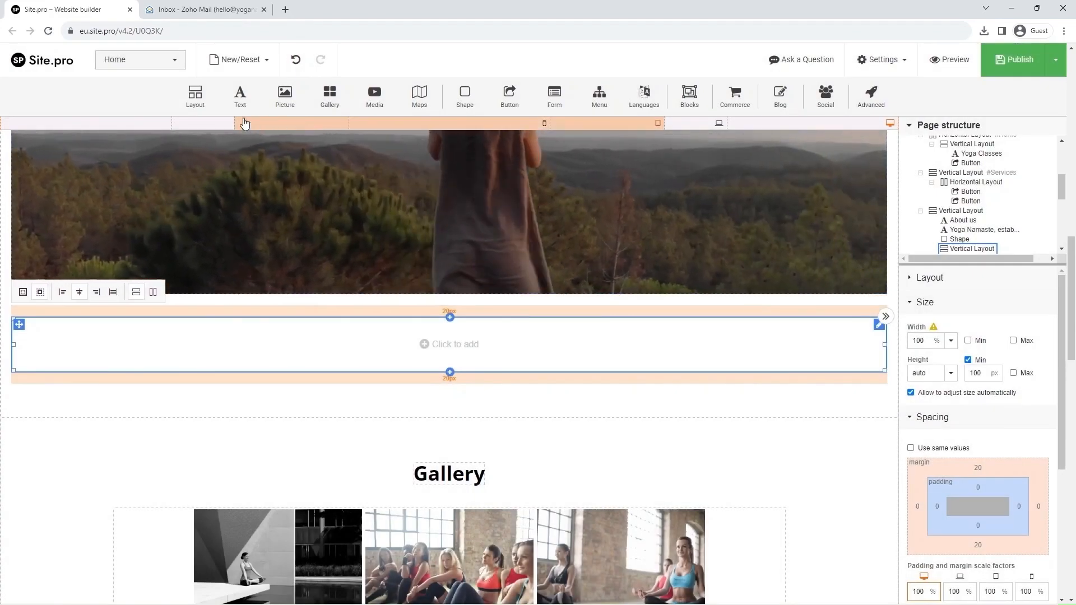
{"action": "left_click_drag", "start_coordinate": [197, 96], "coordinate": [365, 373]}
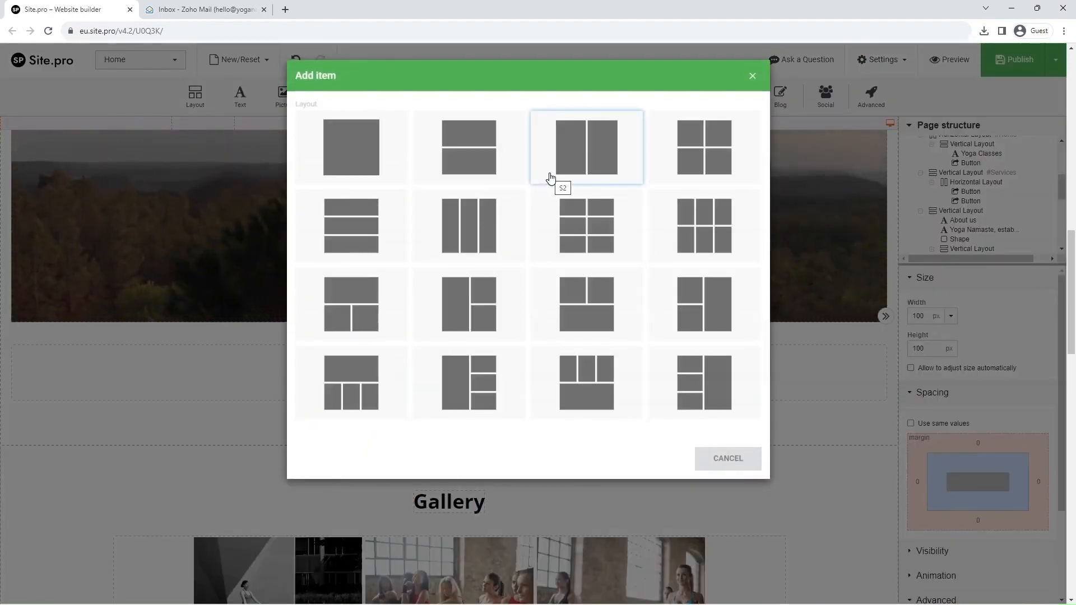
{"action": "left_click", "coordinate": [550, 179]}
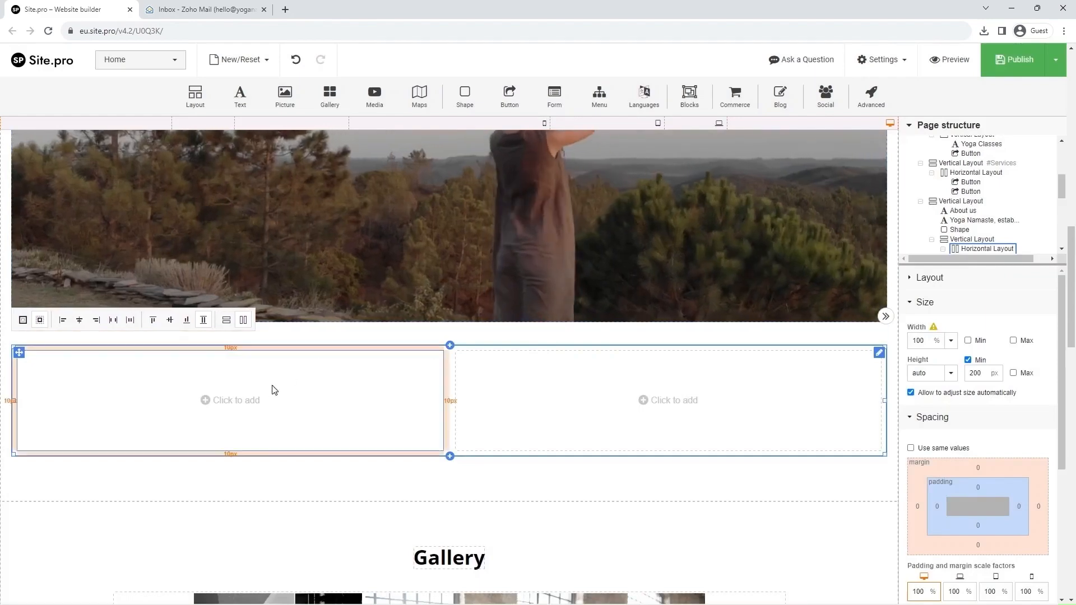
Place the LessonImage photo of a woman holding a blue yoga mat in the left column, plain rectangular style.
{"action": "left_click", "coordinate": [247, 404]}
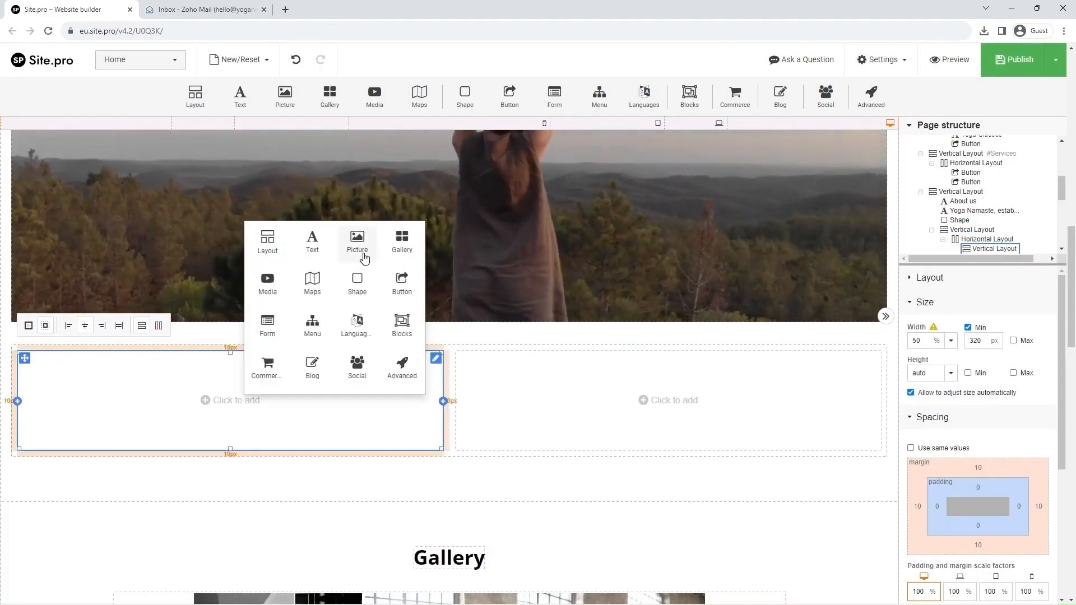
{"action": "left_click", "coordinate": [366, 258]}
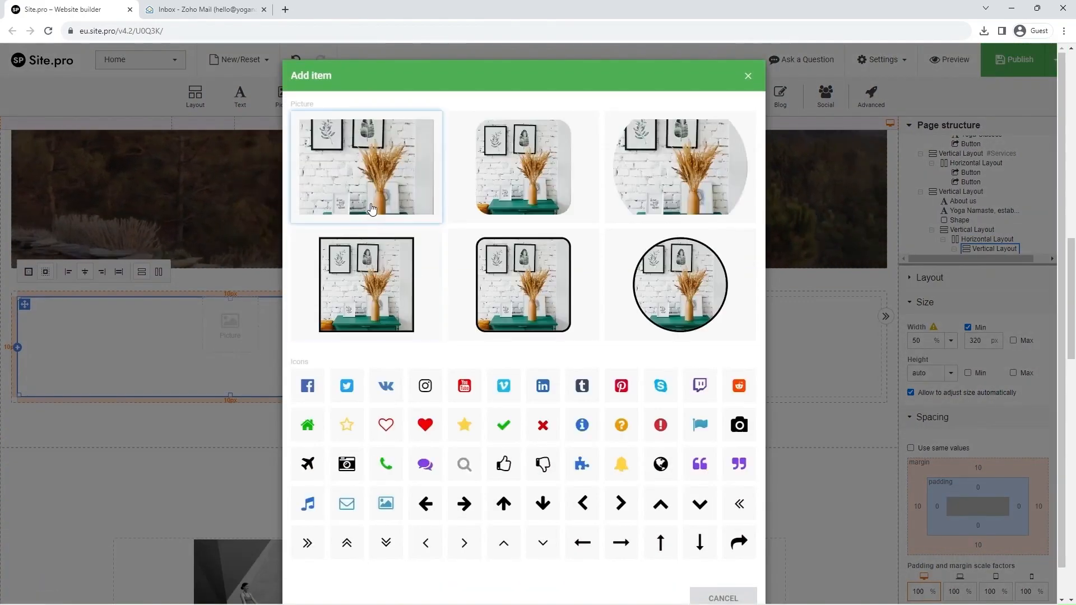
{"action": "left_click", "coordinate": [371, 206]}
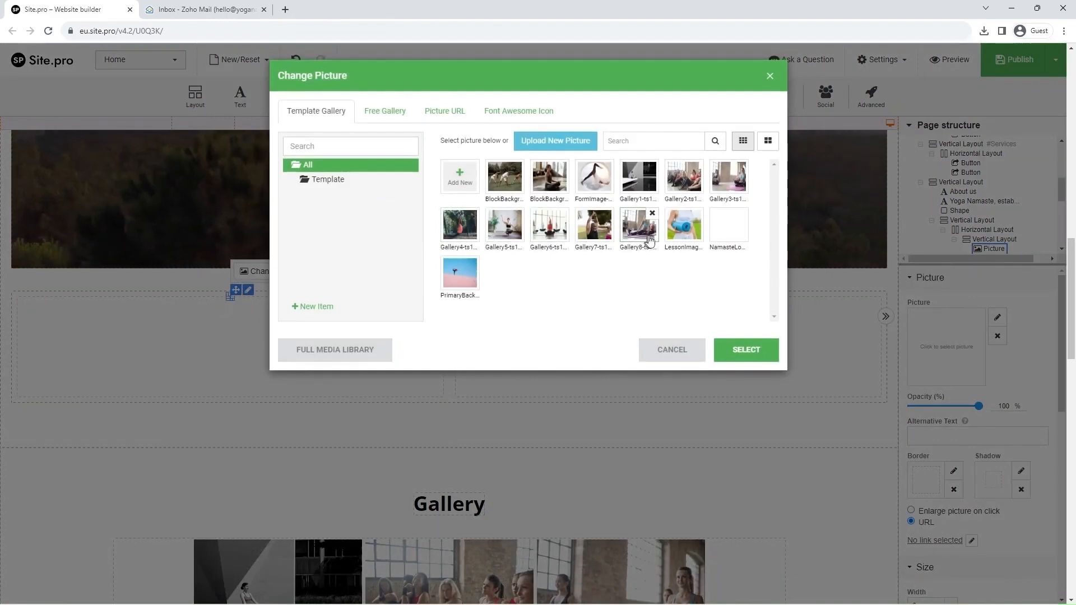
{"action": "left_click", "coordinate": [747, 350]}
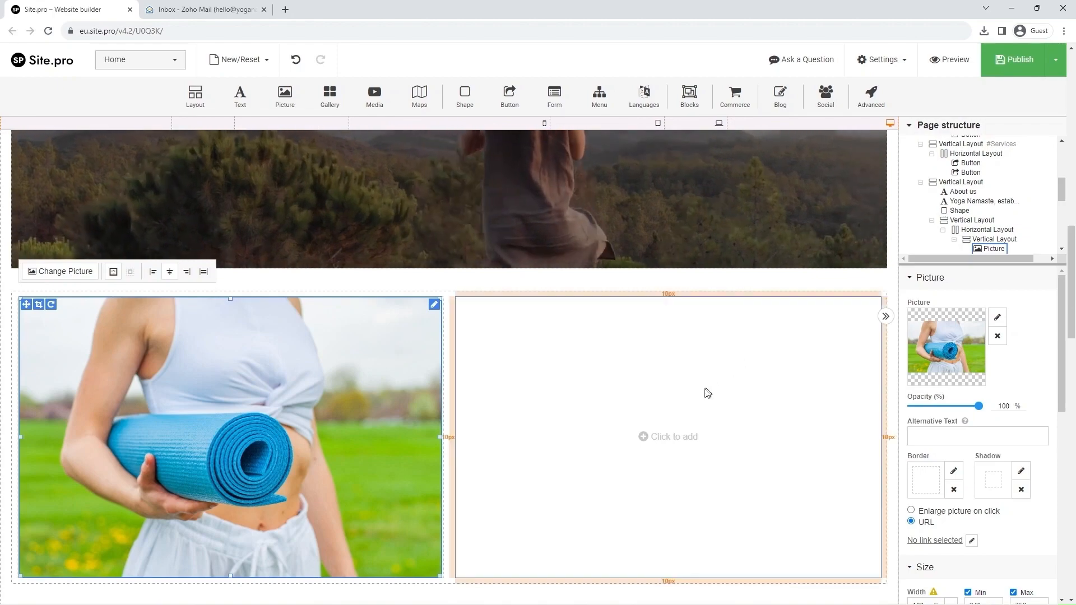
Add a paragraph to the right column reading 'Sign up for the upcoming session!' as a centred Heading 2.
{"action": "left_click", "coordinate": [673, 443]}
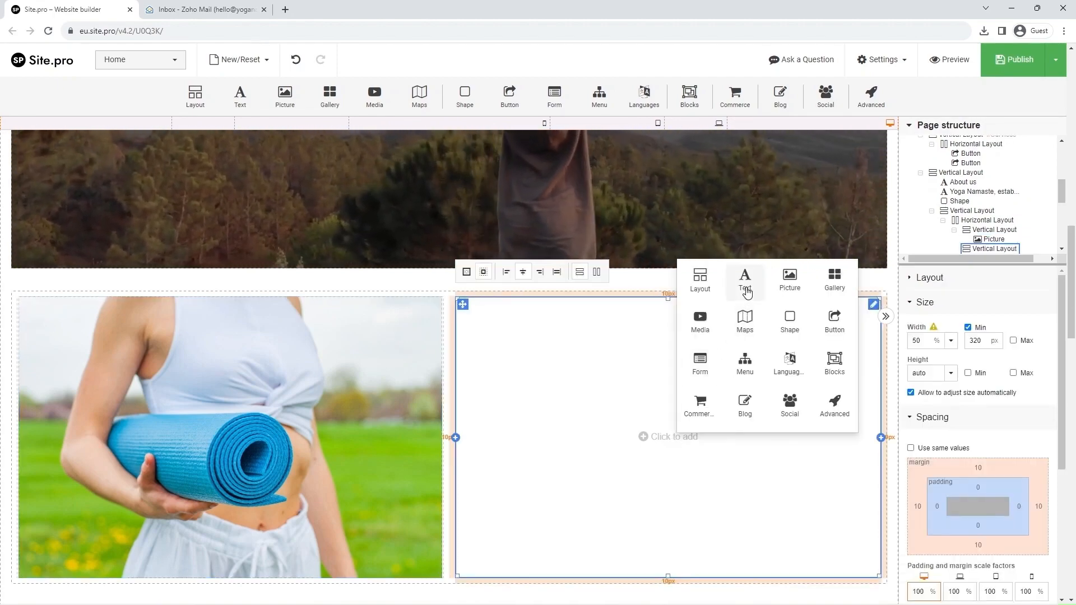
{"action": "left_click", "coordinate": [745, 286]}
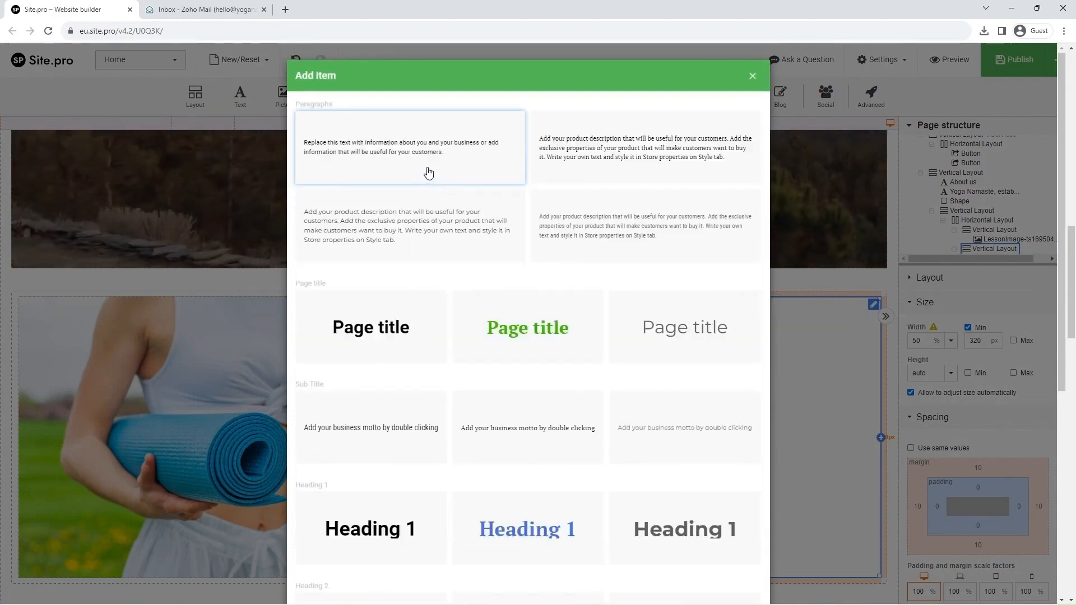
{"action": "left_click", "coordinate": [429, 173]}
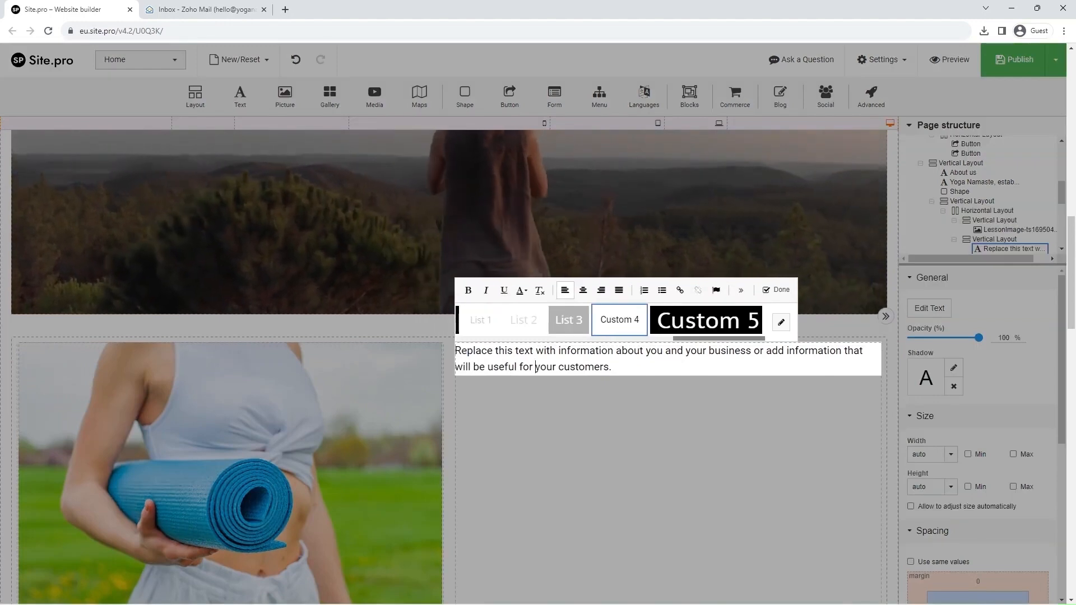
{"action": "triple_click", "coordinate": [538, 366]}
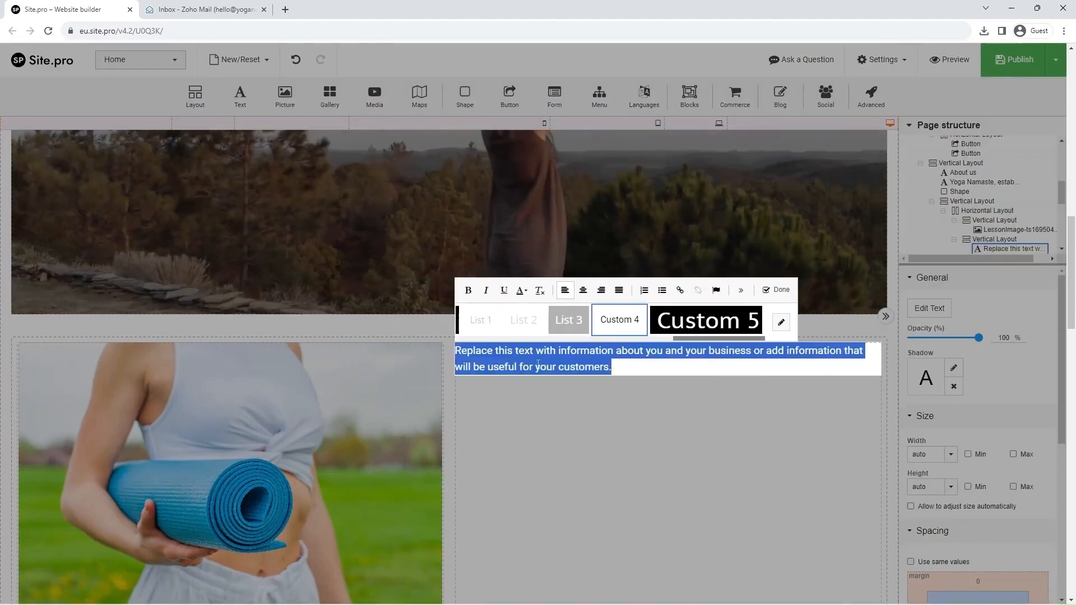
{"action": "type", "text": "Sign"}
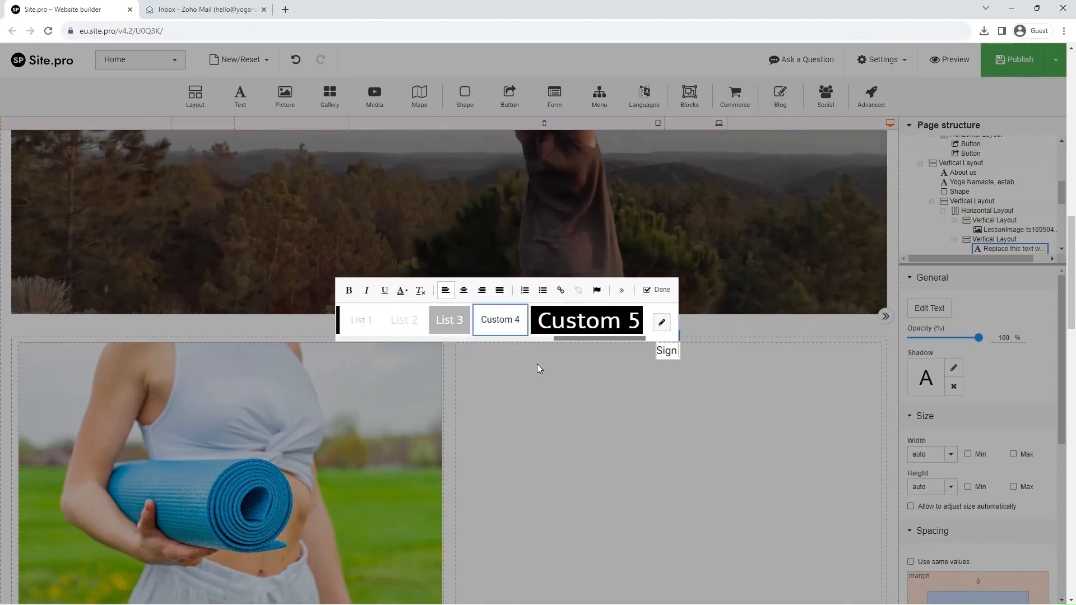
{"action": "type", "text": " up for the up"}
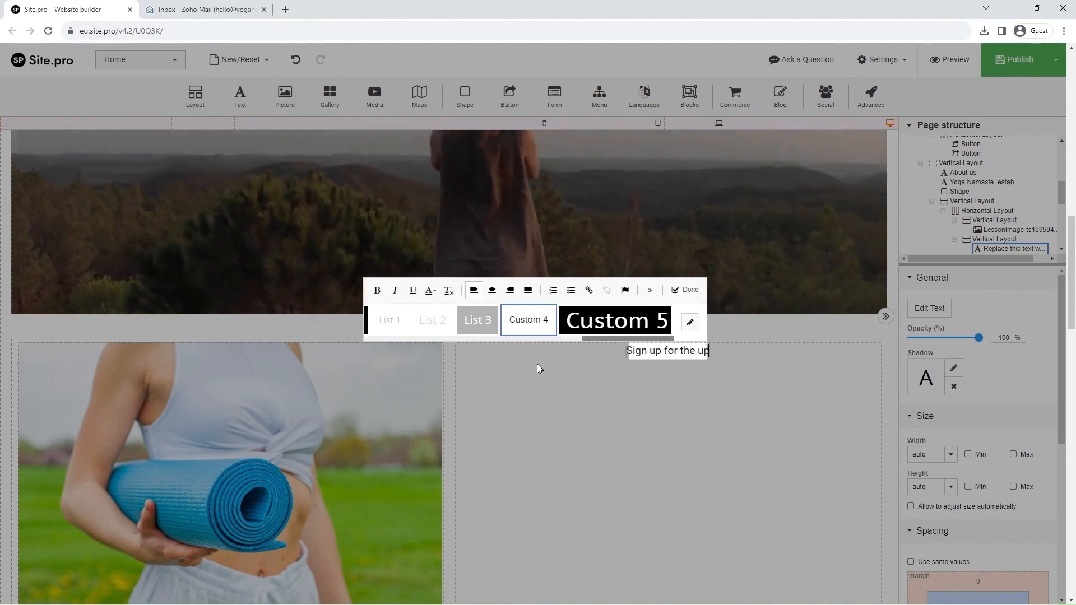
{"action": "type", "text": "coming se"}
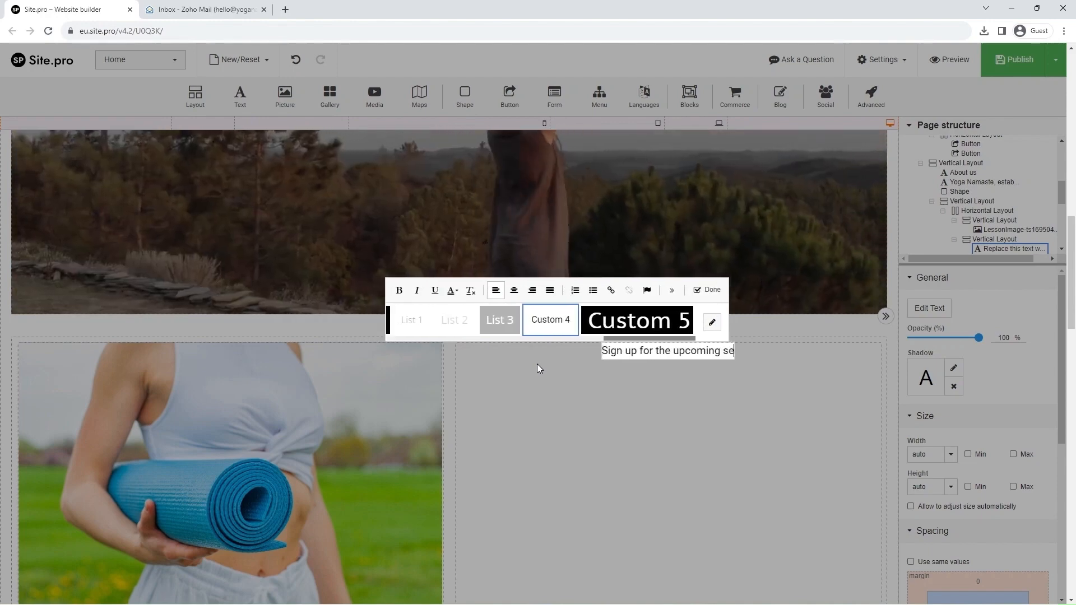
{"action": "type", "text": "ssion!"}
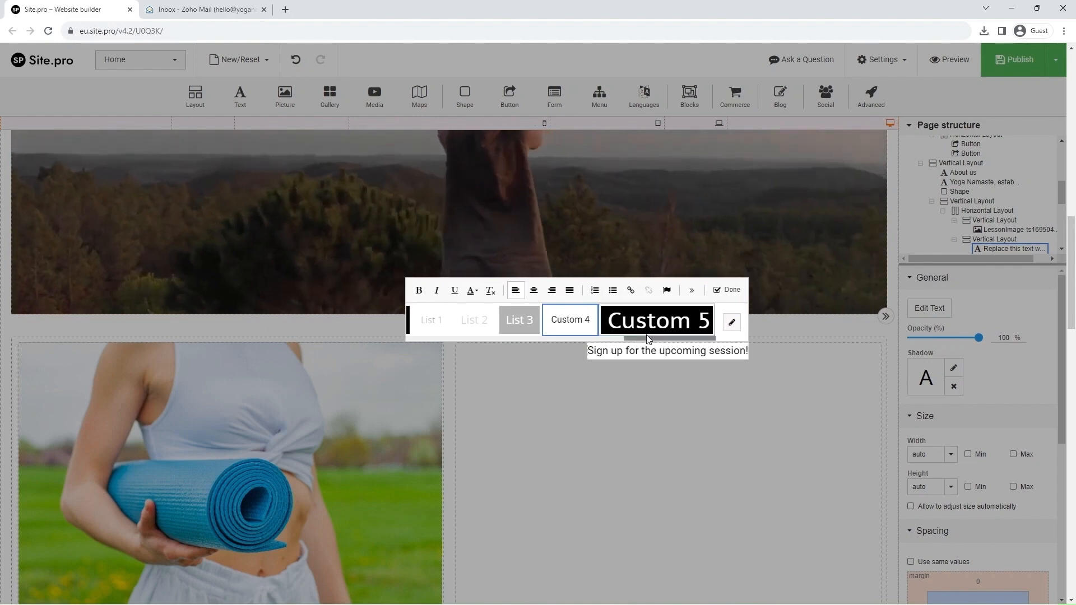
{"action": "left_click_drag", "start_coordinate": [650, 341], "coordinate": [525, 332]}
{"action": "left_click", "coordinate": [530, 329]}
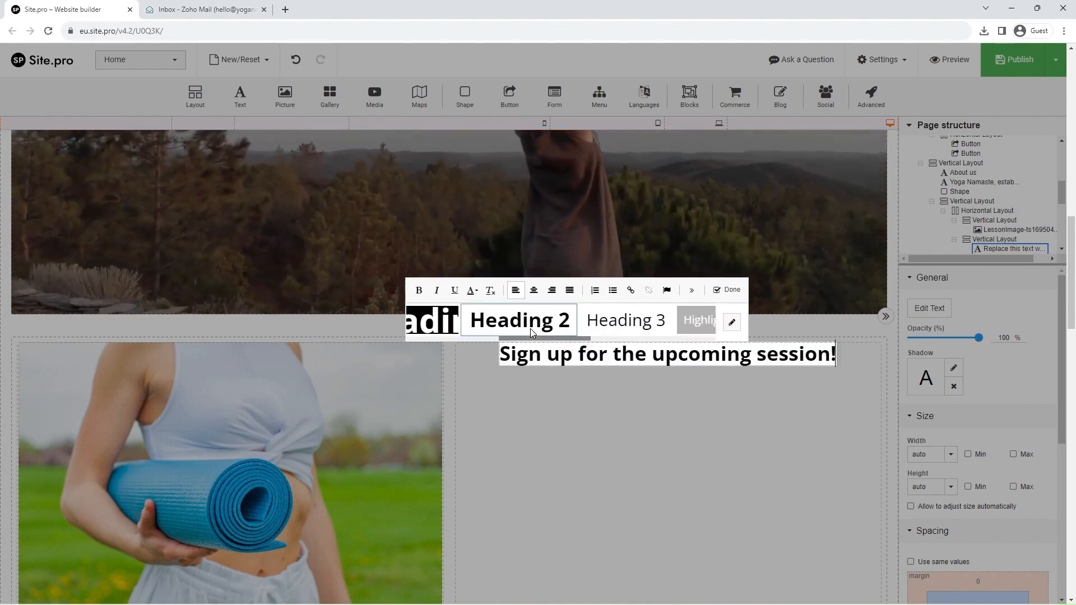
{"action": "left_click", "coordinate": [535, 291]}
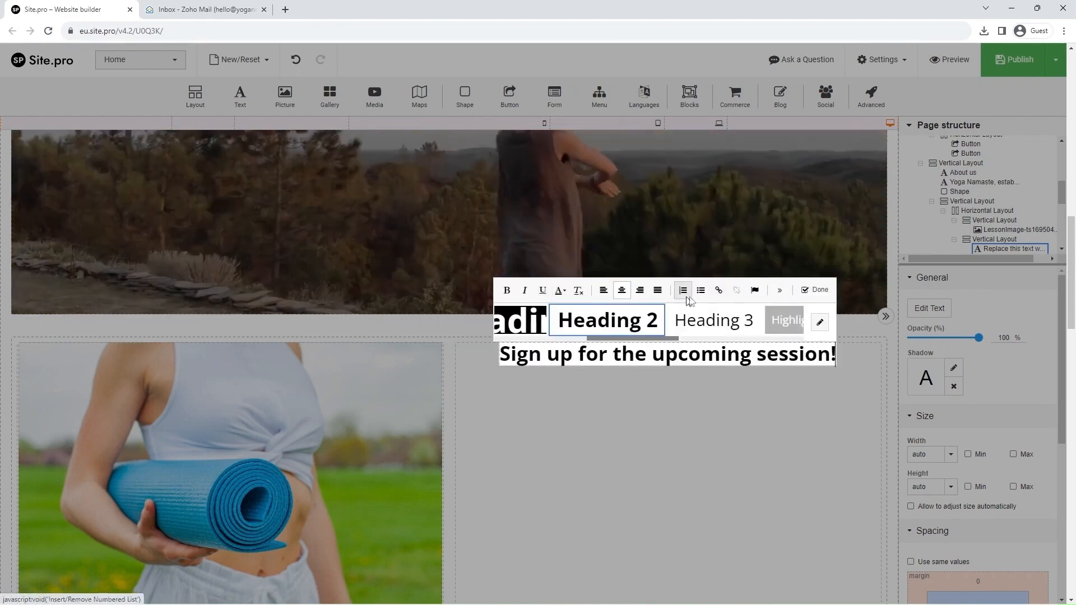
{"action": "left_click", "coordinate": [811, 290]}
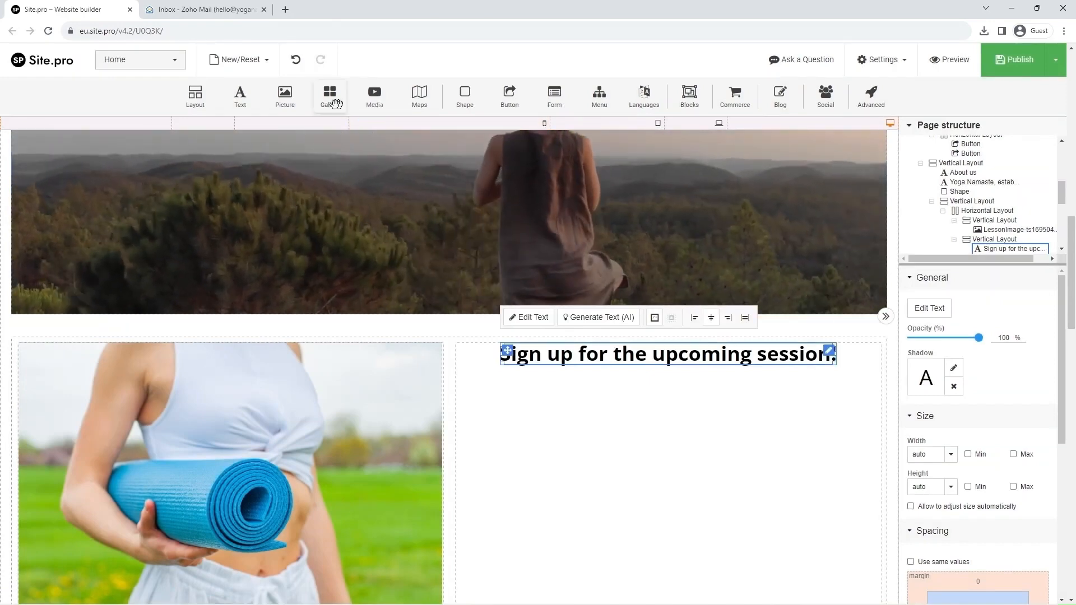
Add a centred paragraph under the heading containing the pasted group yoga session description.
{"action": "left_click_drag", "start_coordinate": [244, 96], "coordinate": [573, 442]}
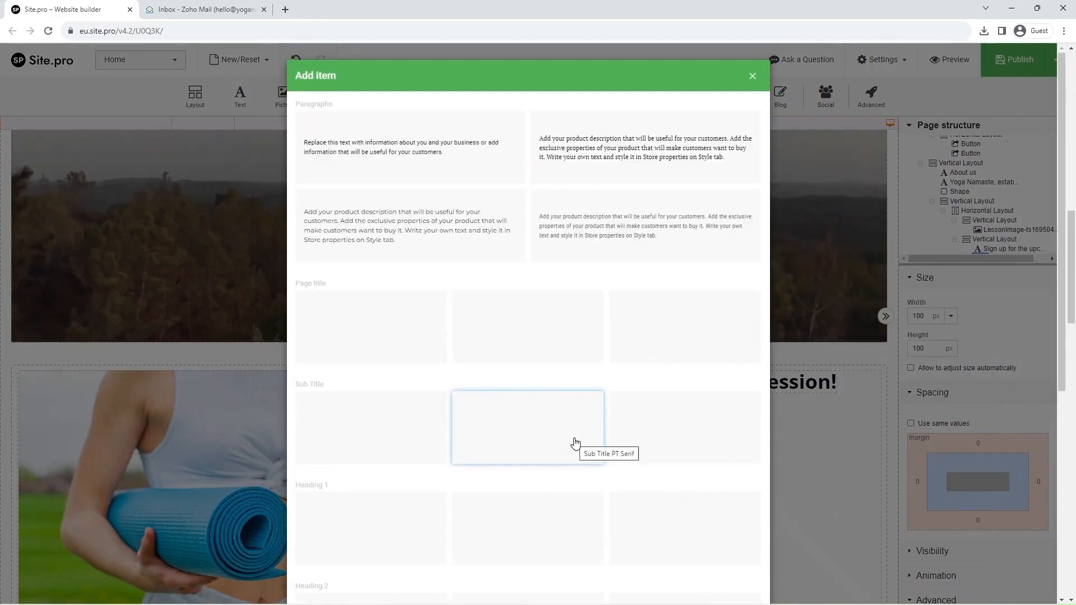
{"action": "left_click", "coordinate": [417, 168]}
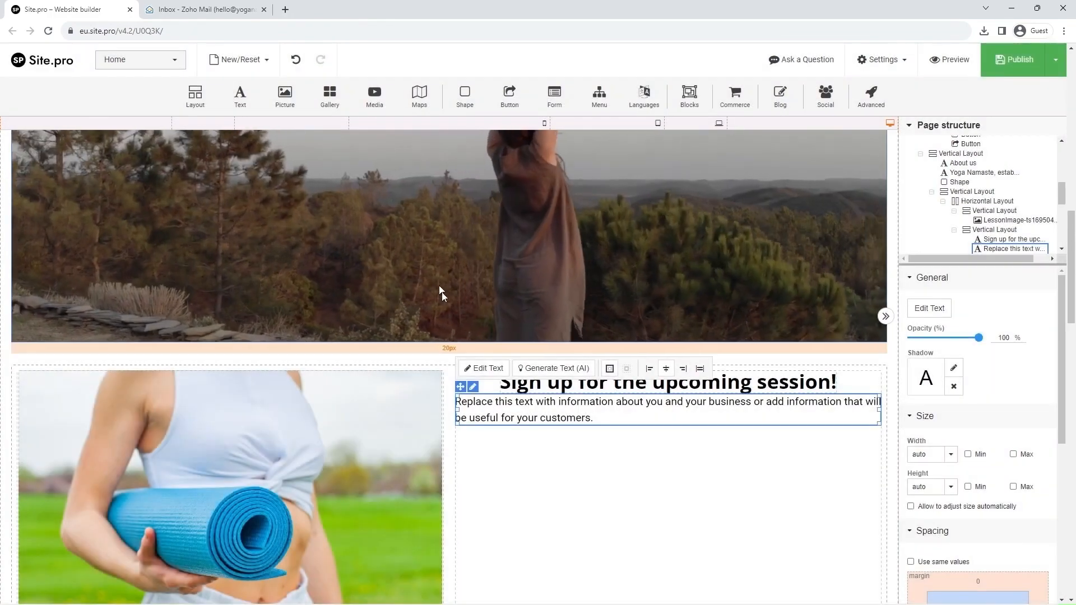
{"action": "double_click", "coordinate": [527, 418]}
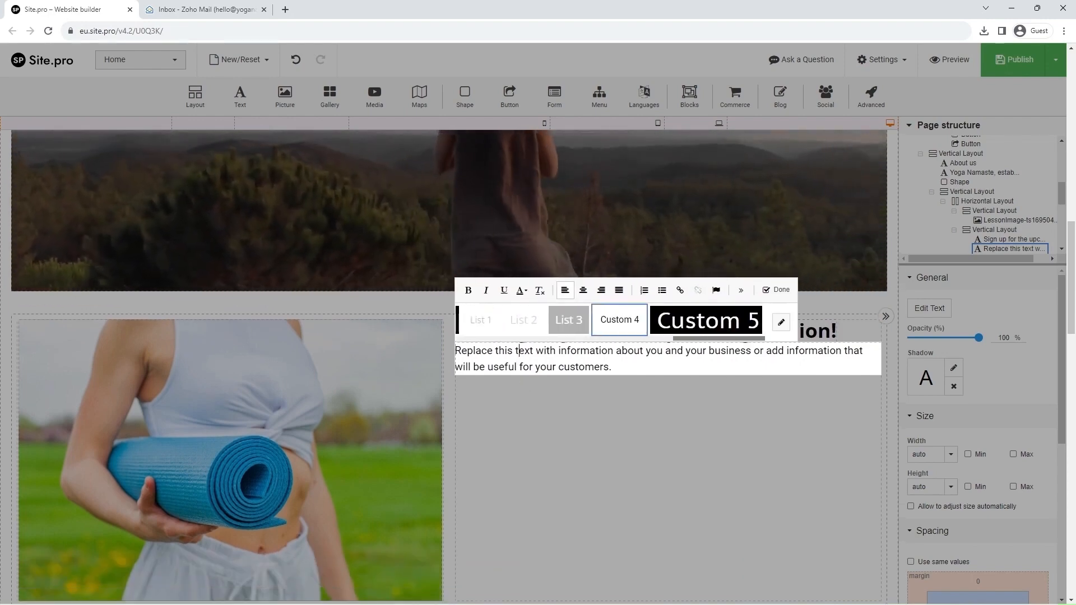
{"action": "key", "text": "ctrl+a"}
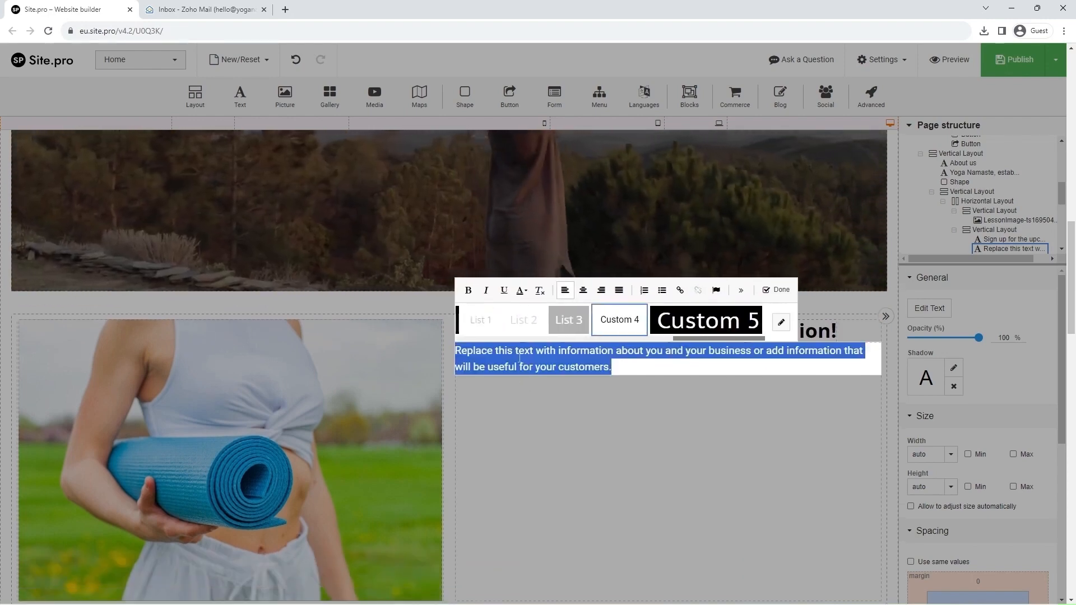
{"action": "type", "text": "Join us for our upcoming group yoga session, where you can rejuvenate your body and mind in a welcoming and tranquil environment. Our experienced and certified yoga coaches will guide you through a harmonious blend of yoga poses, breathing exercises, and mindfulness techniques, perfect for all levels of experience."}
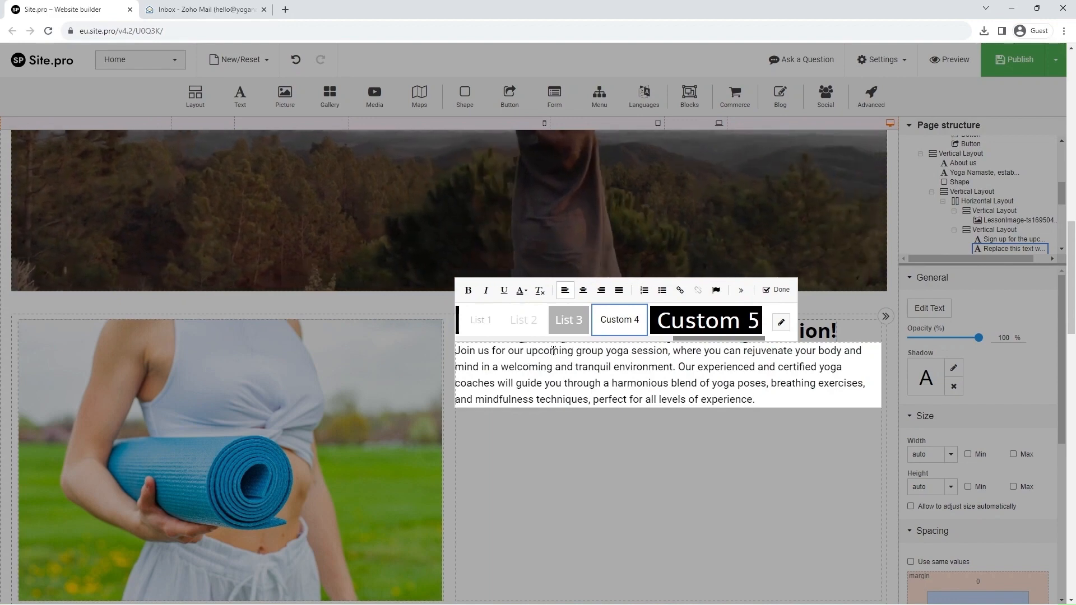
{"action": "left_click", "coordinate": [584, 293]}
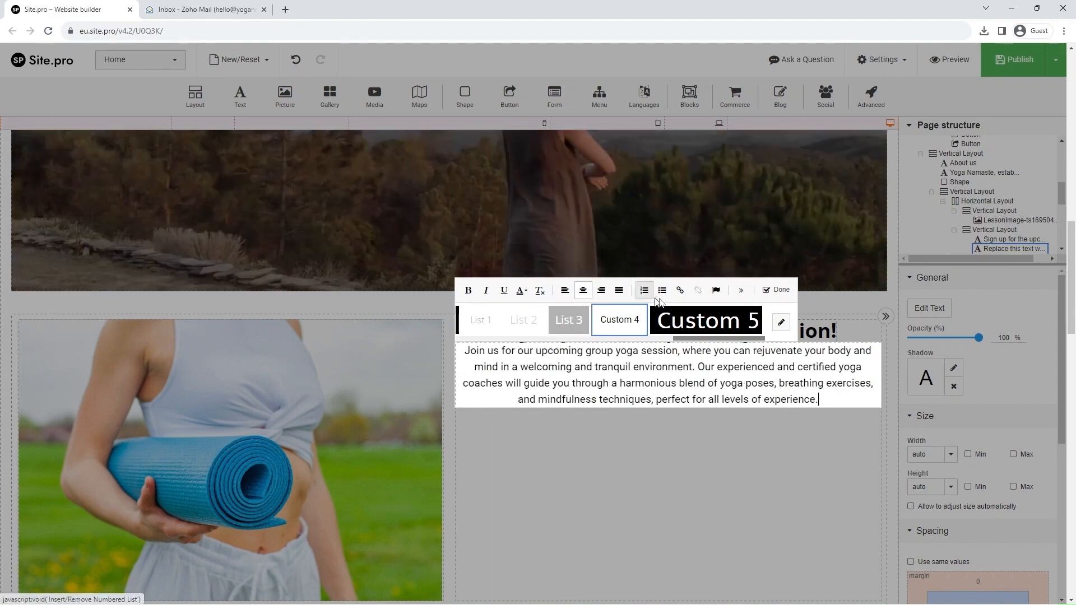
{"action": "left_click", "coordinate": [774, 290]}
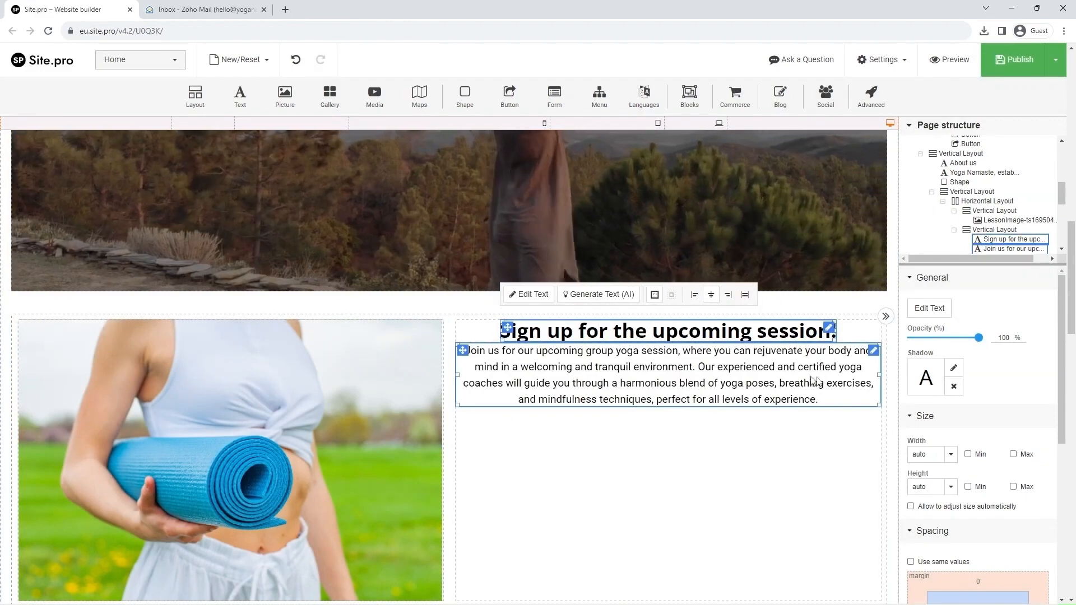
Scroll to the sign-up section and give its text block a 20 px margin on all sides.
{"action": "scroll", "coordinate": [971, 425], "scroll_direction": "down", "scroll_amount": 3}
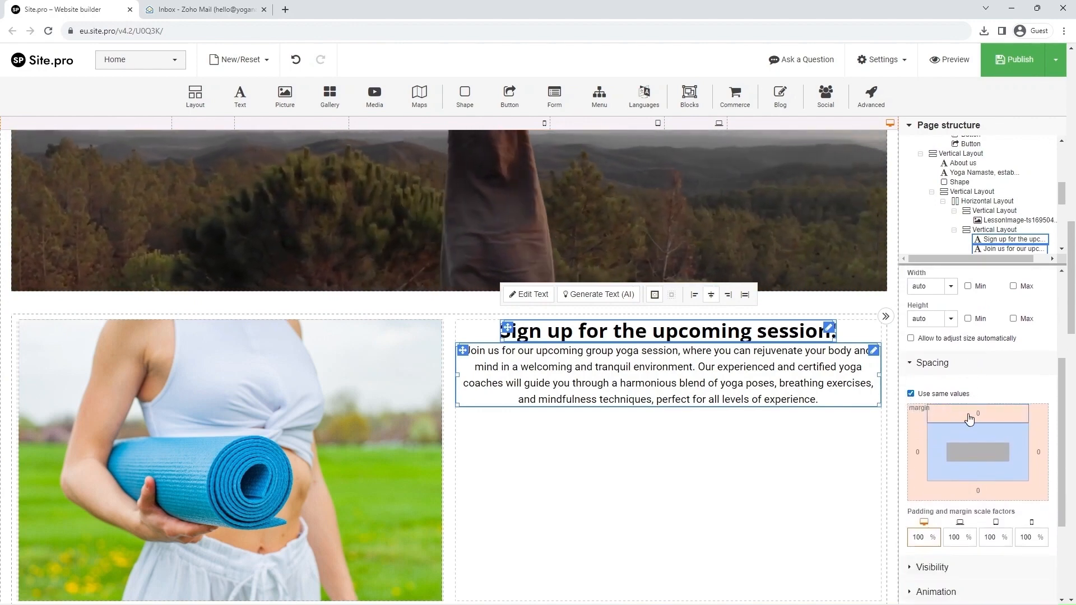
{"action": "type", "text": "20"}
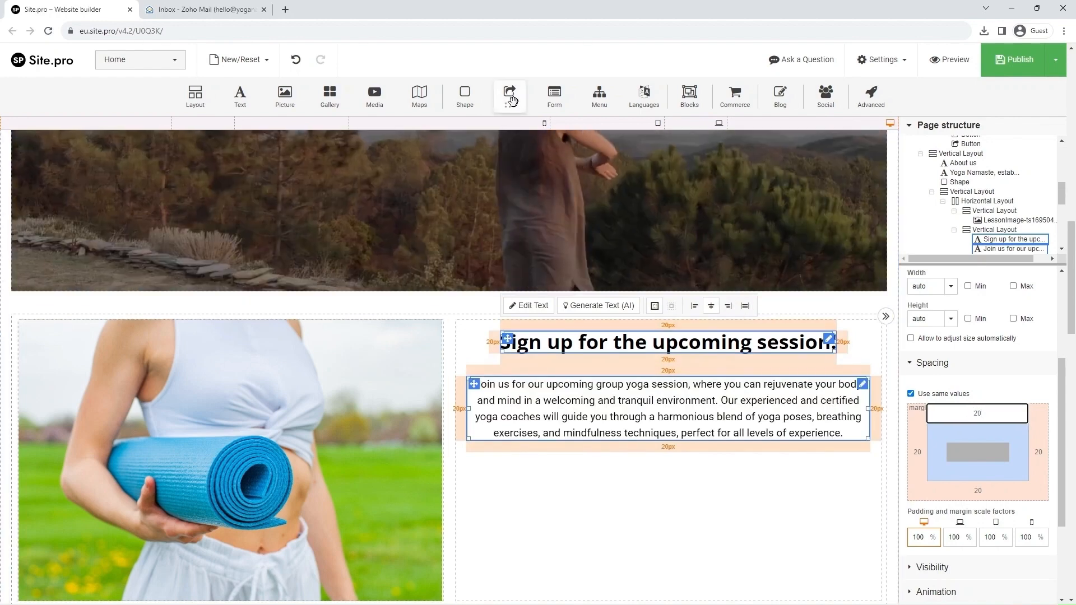
Add a blue 'Just Do It!' button below the paragraph and start relabelling it Register.
{"action": "left_click_drag", "start_coordinate": [545, 206], "coordinate": [649, 467]}
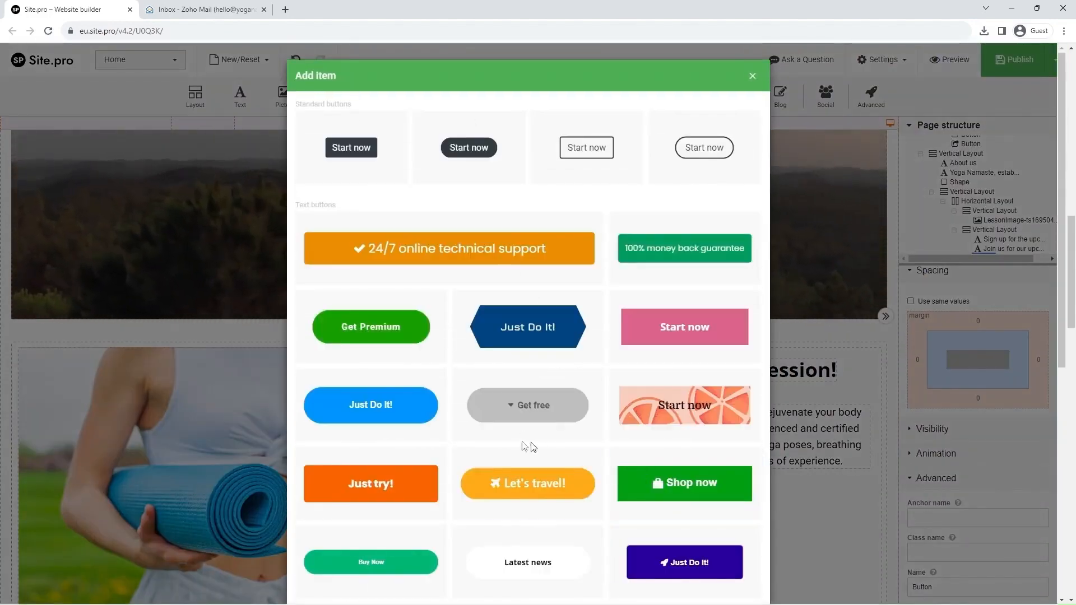
{"action": "left_click", "coordinate": [394, 404]}
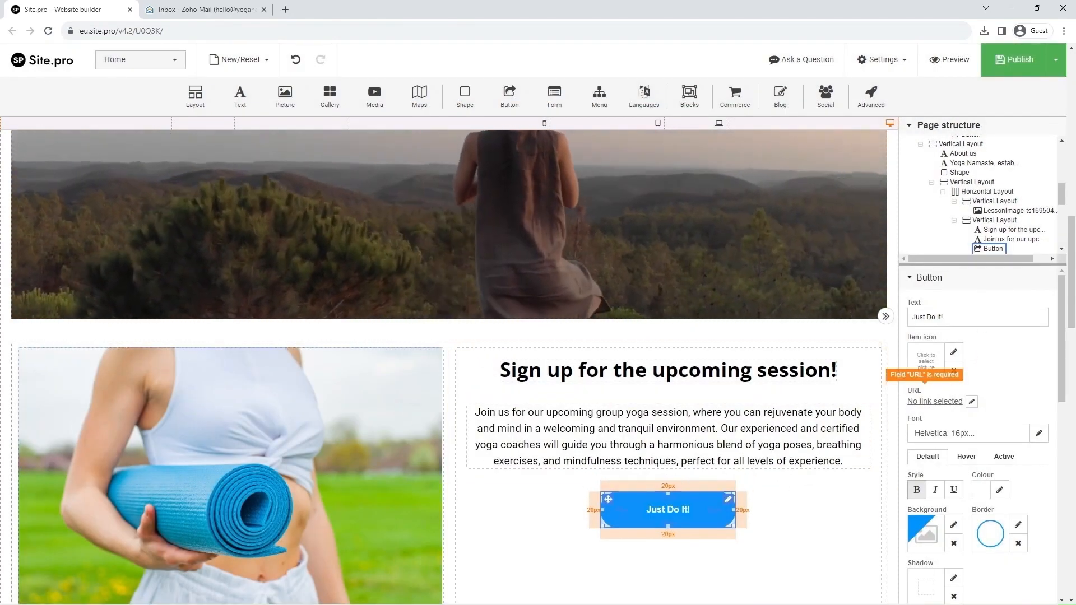
{"action": "key", "text": "ctrl+a"}
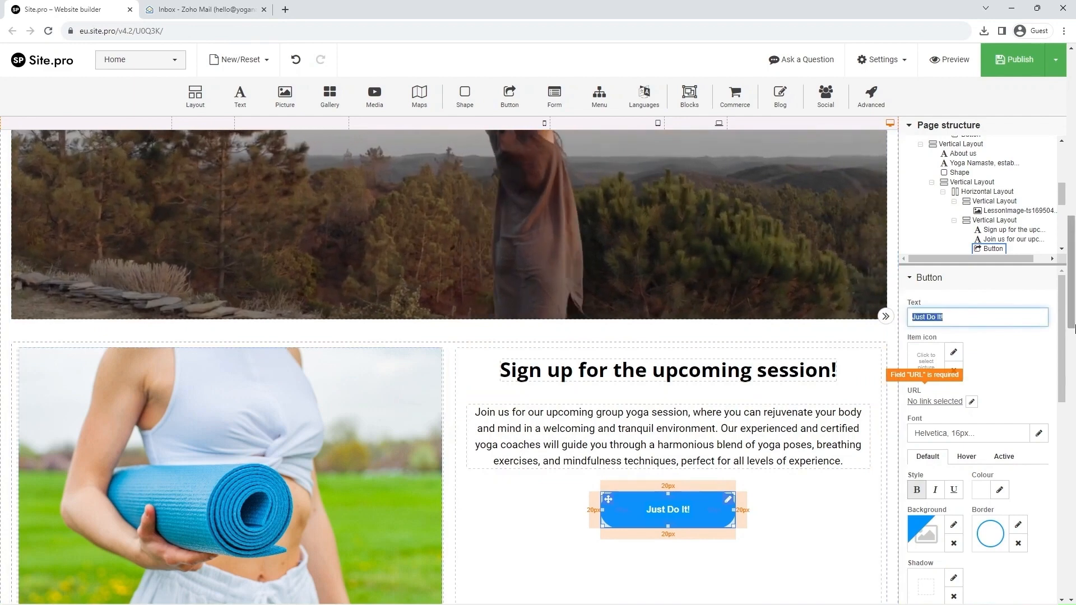
{"action": "type", "text": "Regi"}
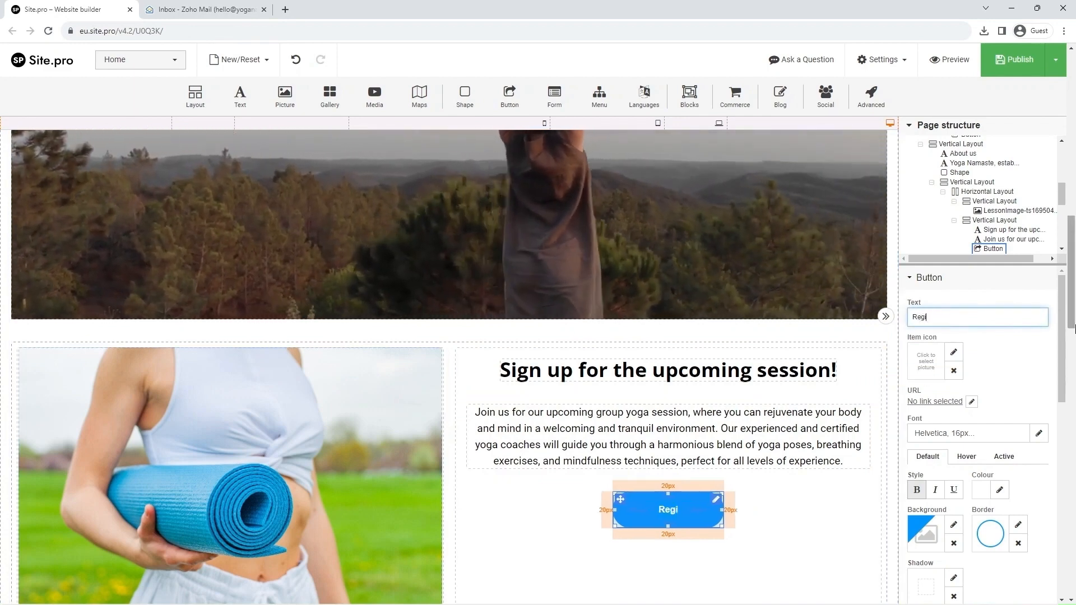
{"action": "type", "text": "ster"}
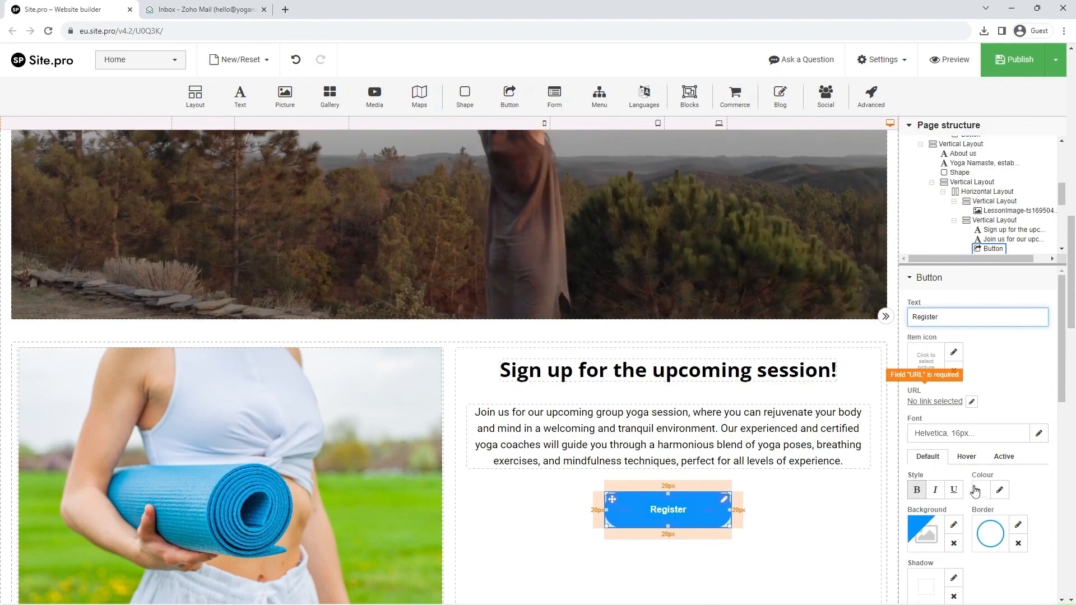
Set the Register button's background and border colour to the saved purple #8E50C4.
{"action": "left_click", "coordinate": [954, 526]}
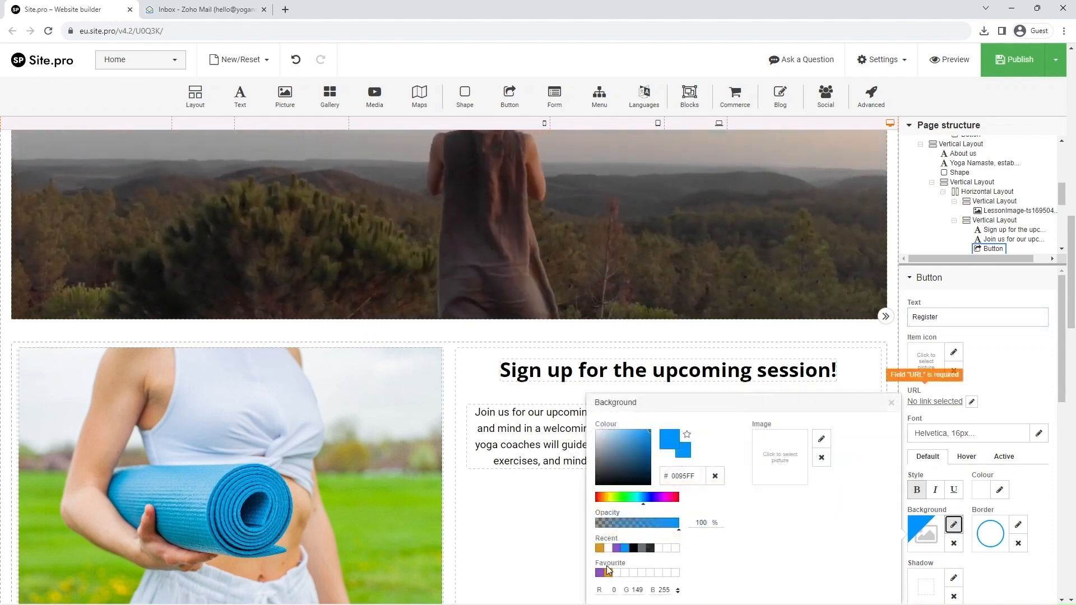
{"action": "left_click", "coordinate": [599, 573]}
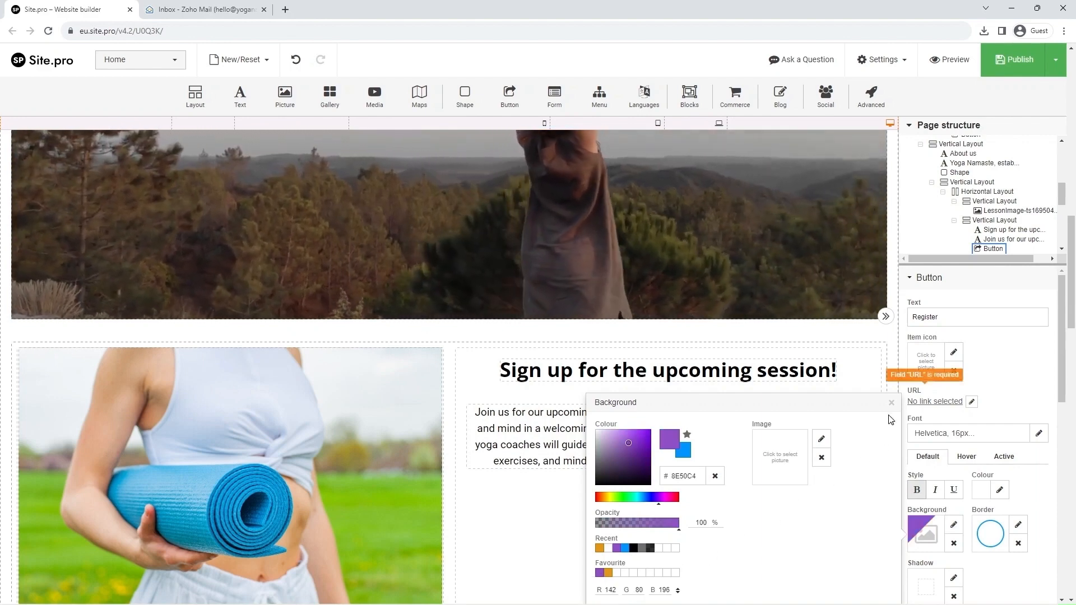
{"action": "left_click", "coordinate": [892, 403]}
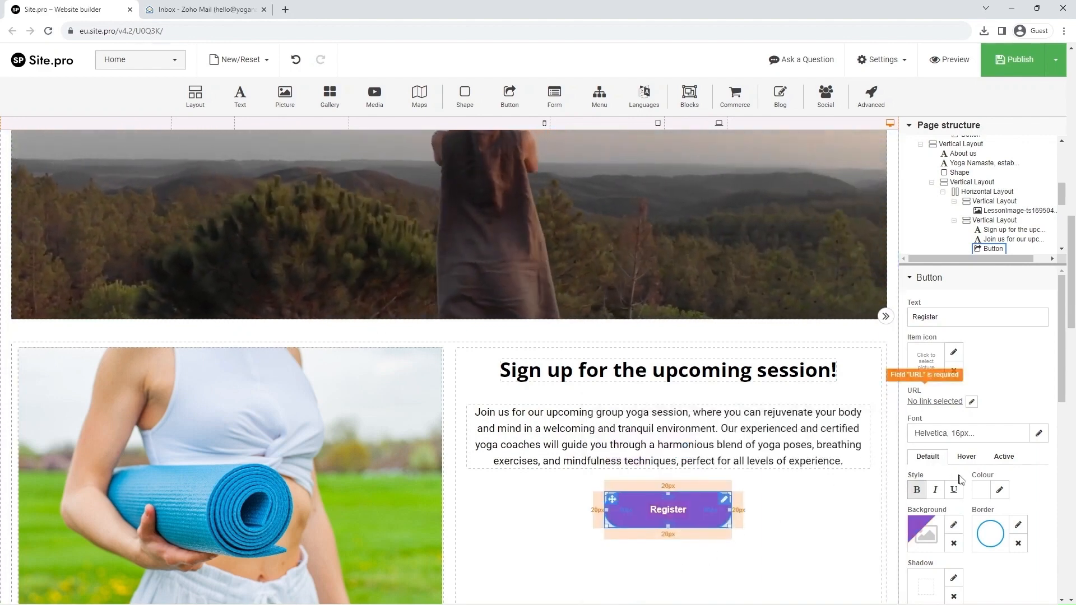
{"action": "left_click", "coordinate": [1017, 527]}
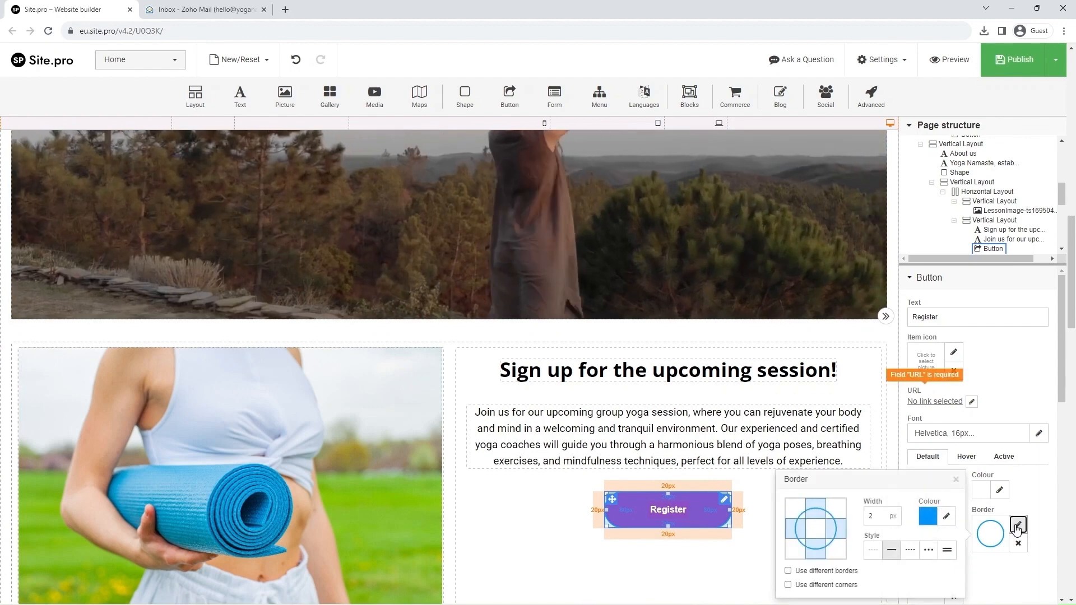
{"action": "left_click", "coordinate": [947, 517]}
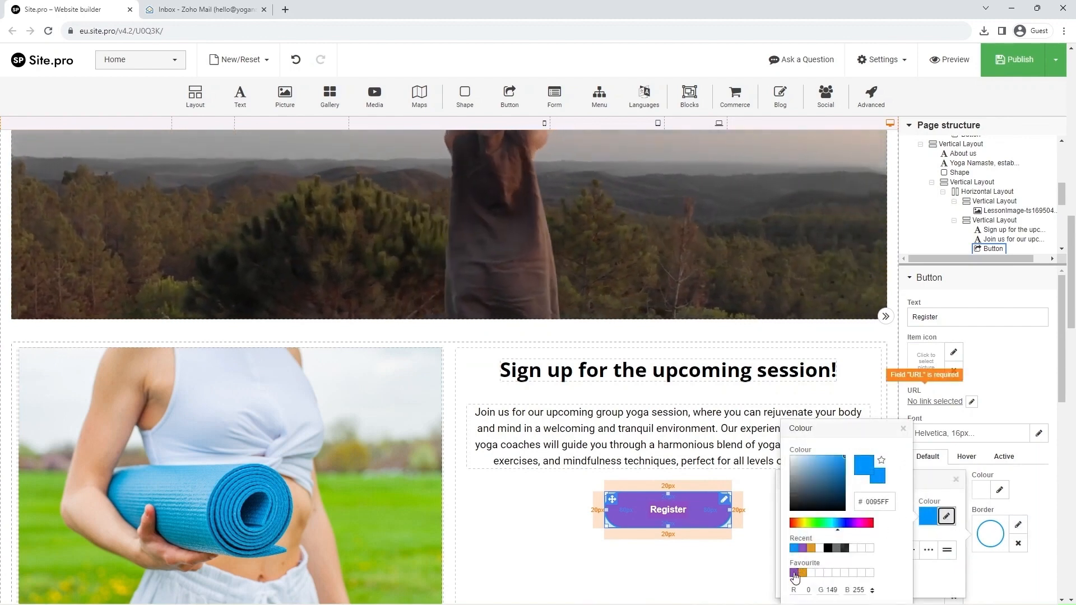
{"action": "left_click", "coordinate": [803, 573]}
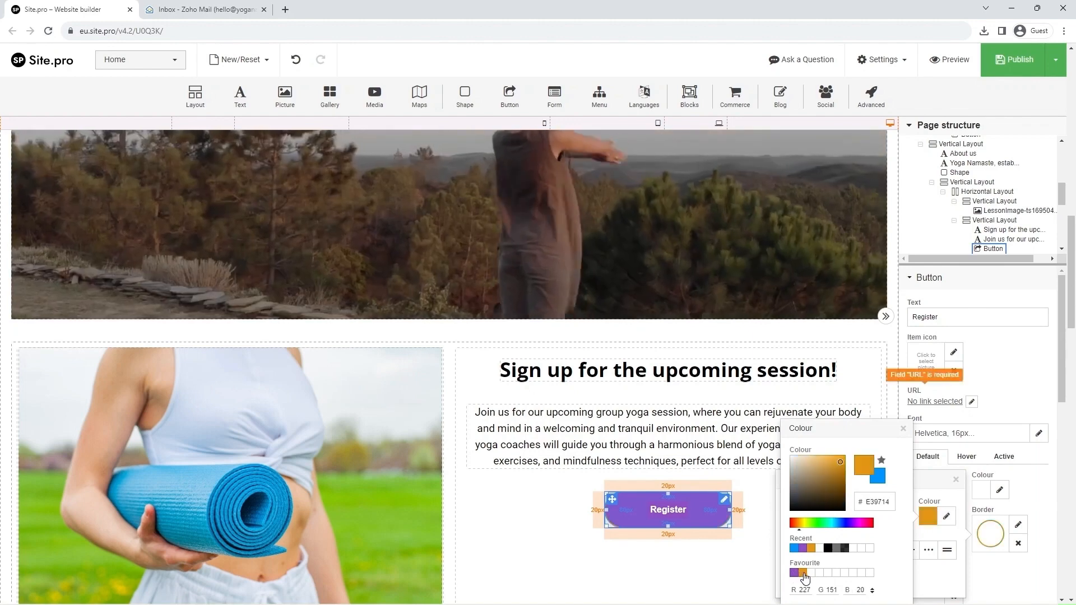
{"action": "left_click", "coordinate": [794, 573]}
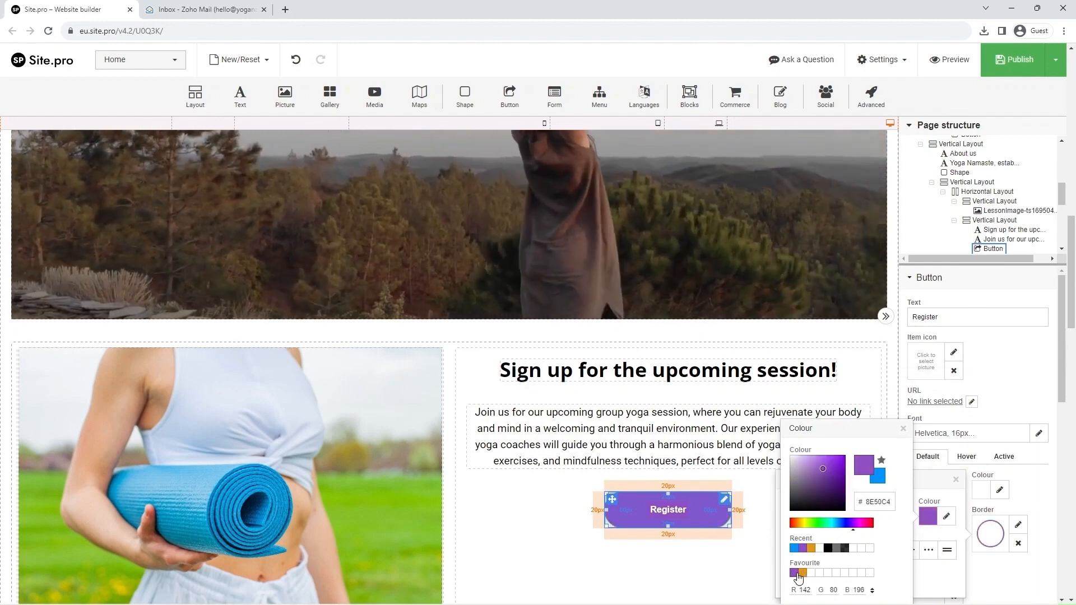
Give the Register button a hover state with orange #E39714 background and white #FFFFFF text.
{"action": "left_click", "coordinate": [903, 429]}
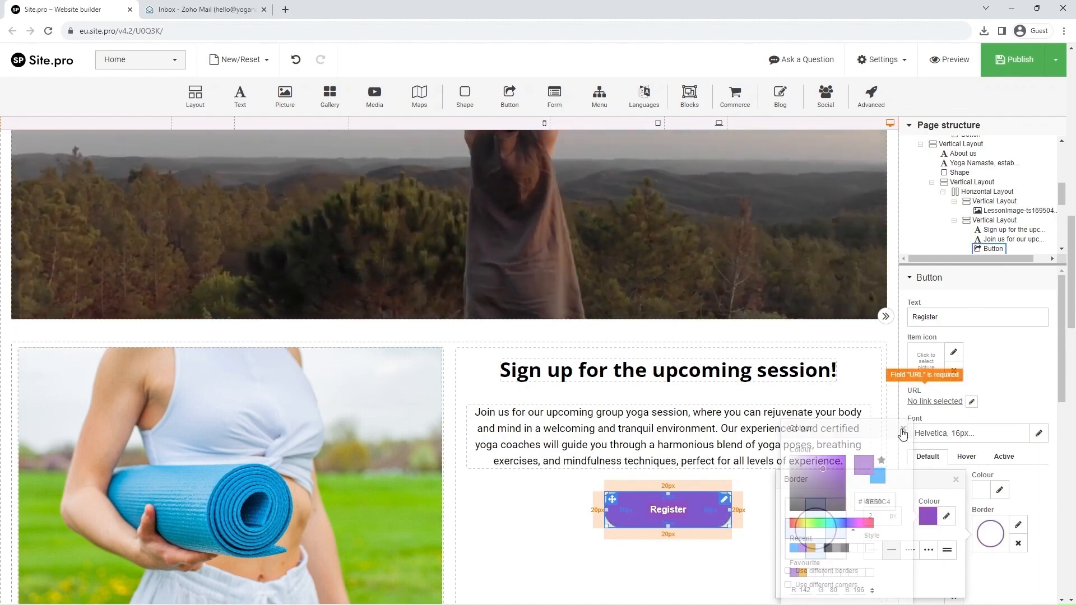
{"action": "left_click", "coordinate": [957, 480]}
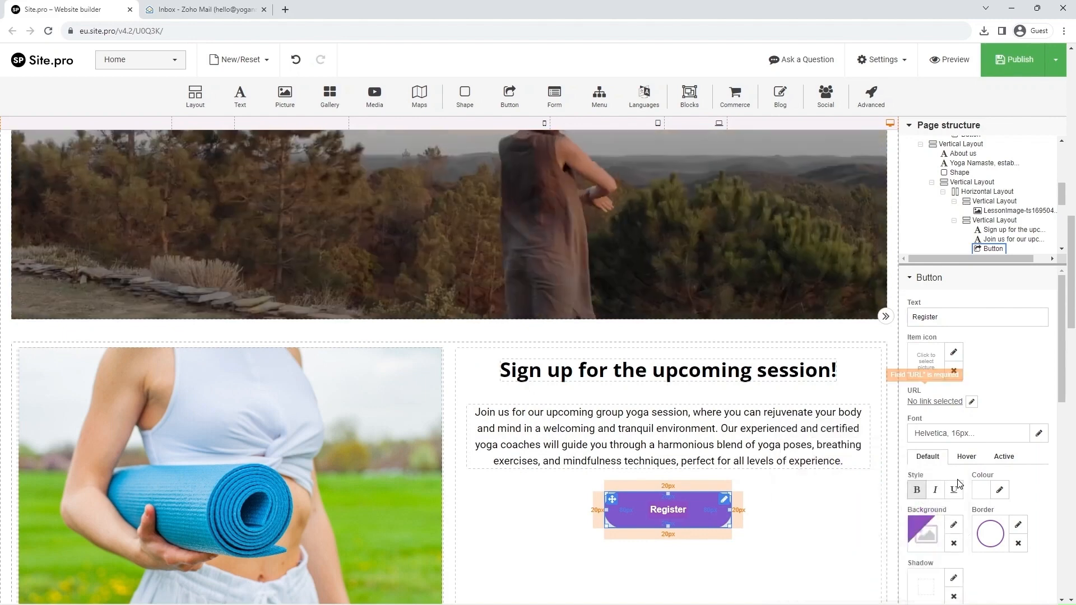
{"action": "left_click", "coordinate": [967, 458]}
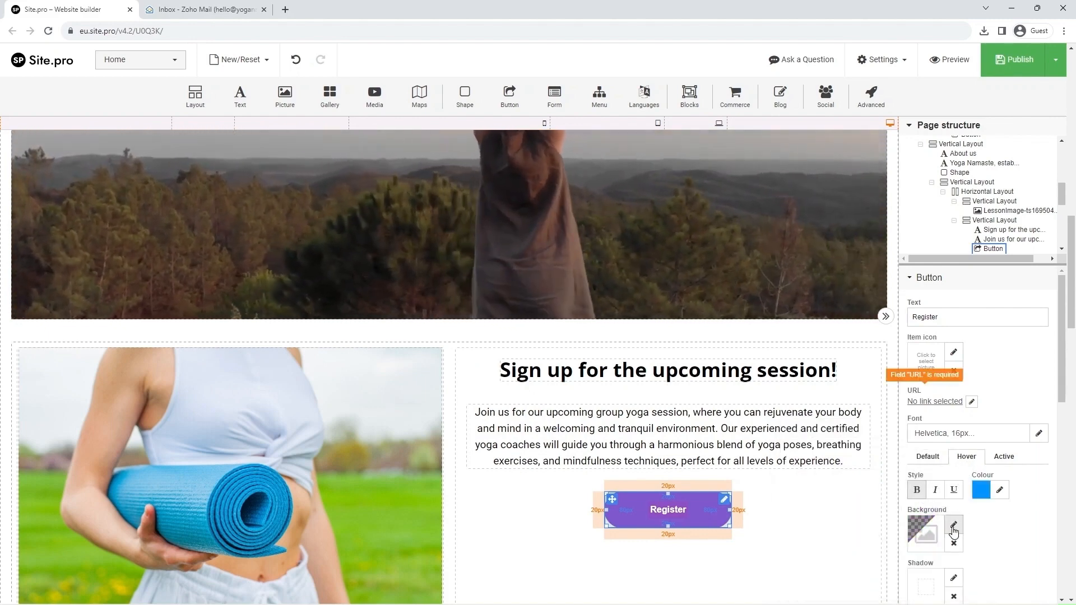
{"action": "left_click", "coordinate": [954, 527]}
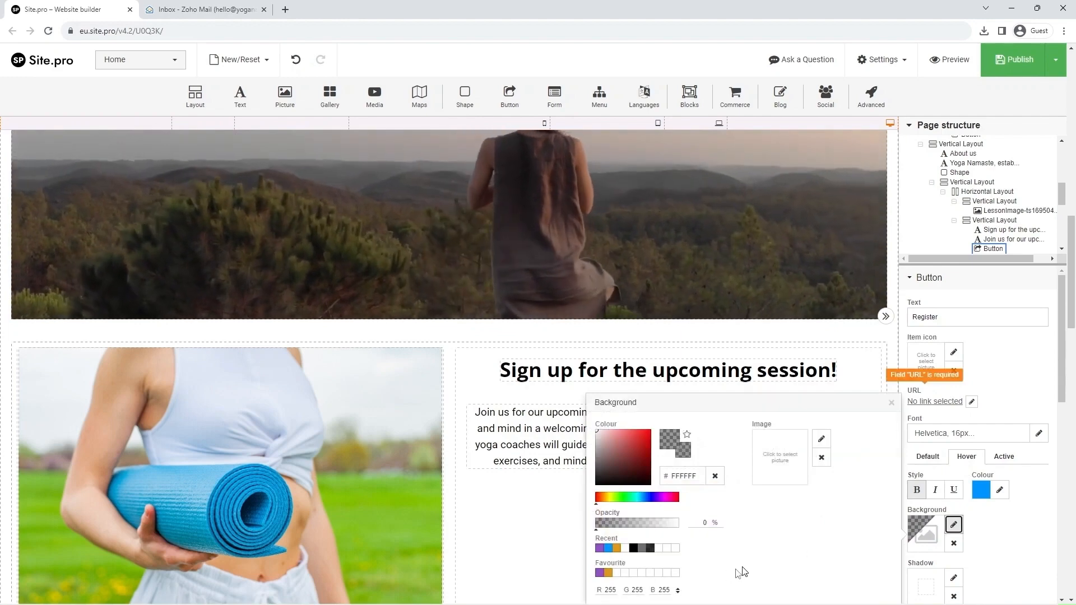
{"action": "left_click", "coordinate": [608, 573]}
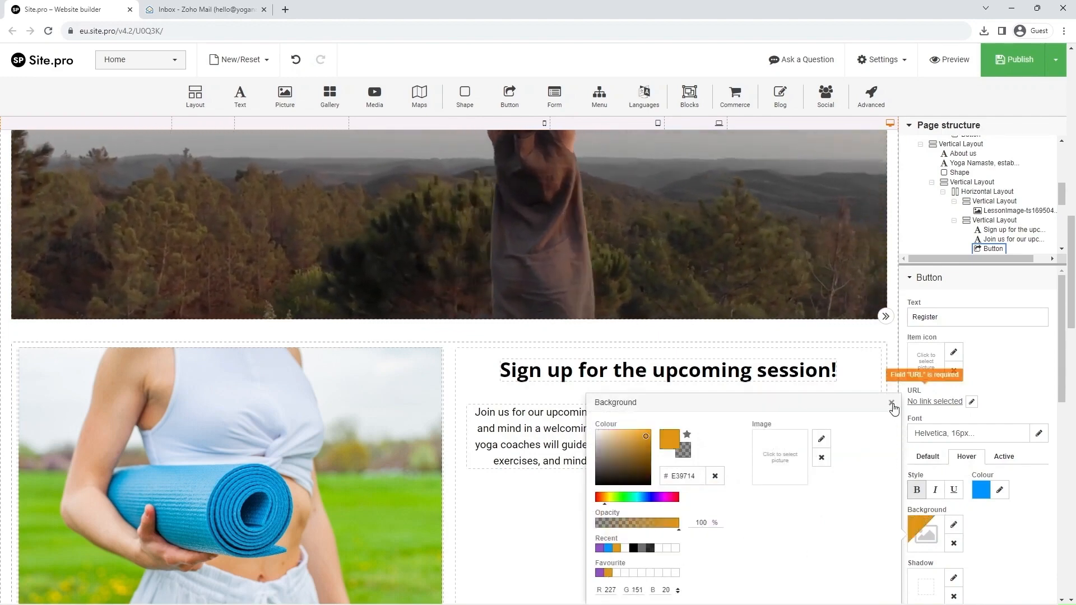
{"action": "left_click", "coordinate": [892, 404]}
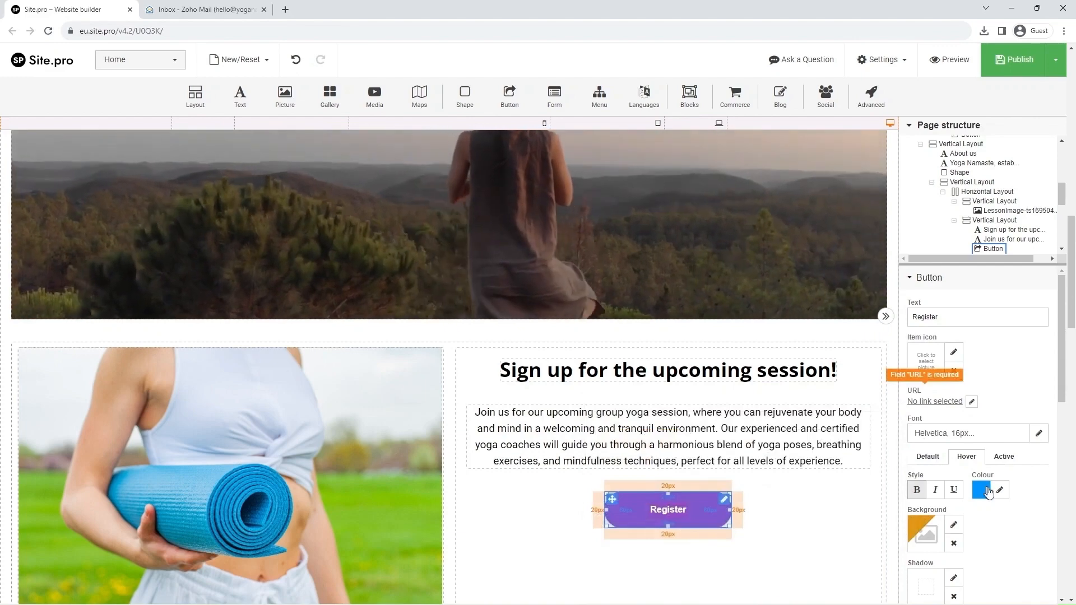
{"action": "left_click", "coordinate": [1001, 491]}
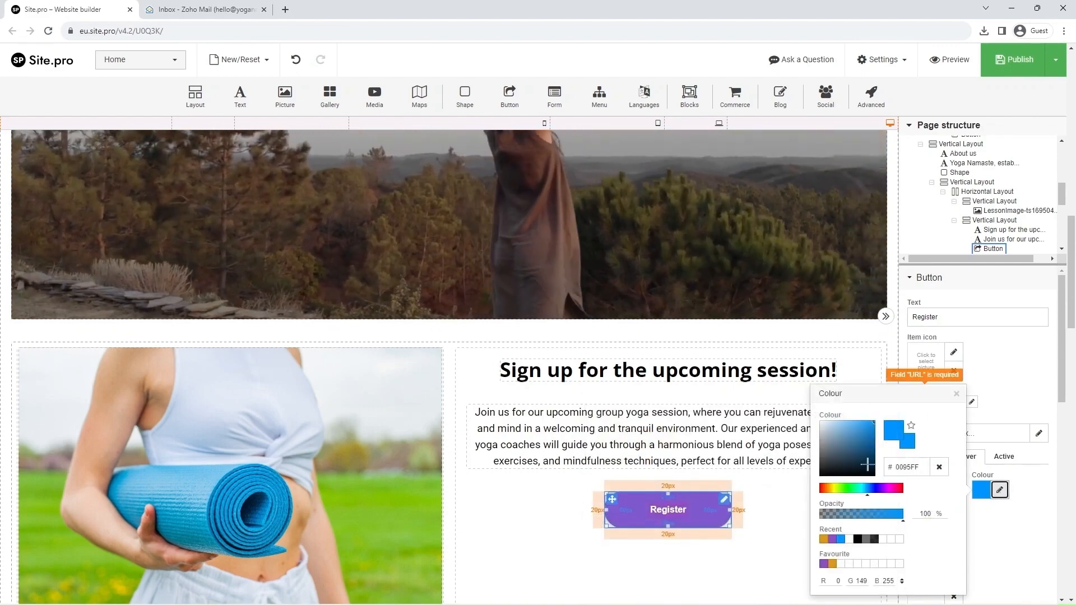
{"action": "left_click_drag", "start_coordinate": [868, 464], "coordinate": [808, 401]}
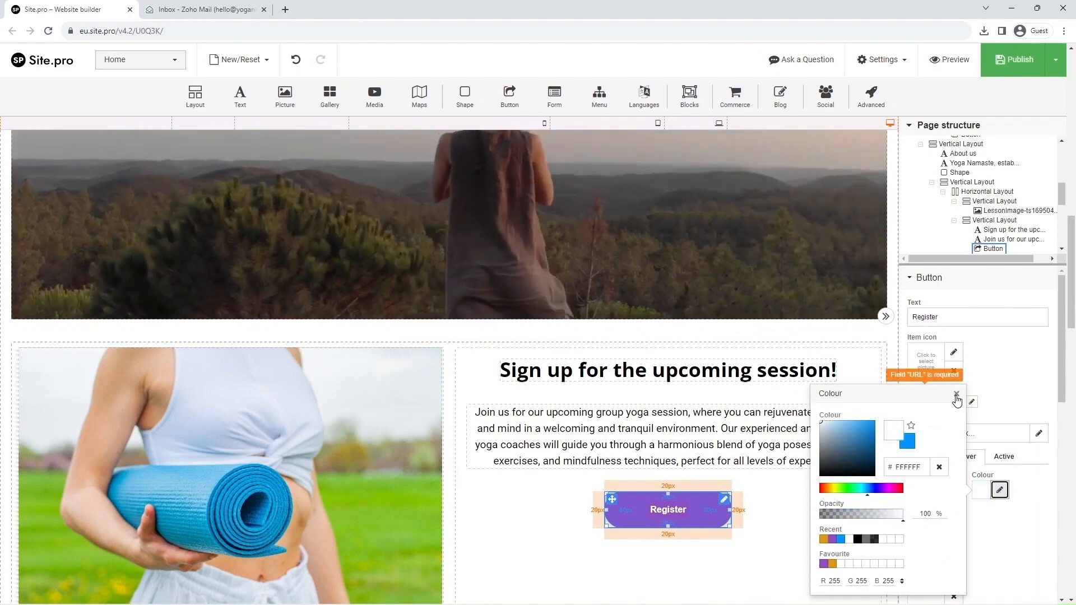
{"action": "left_click", "coordinate": [957, 395]}
Set the contact form's anchor name to Form, then return to the Register button.
{"action": "scroll", "coordinate": [986, 392], "scroll_direction": "down", "scroll_amount": 3}
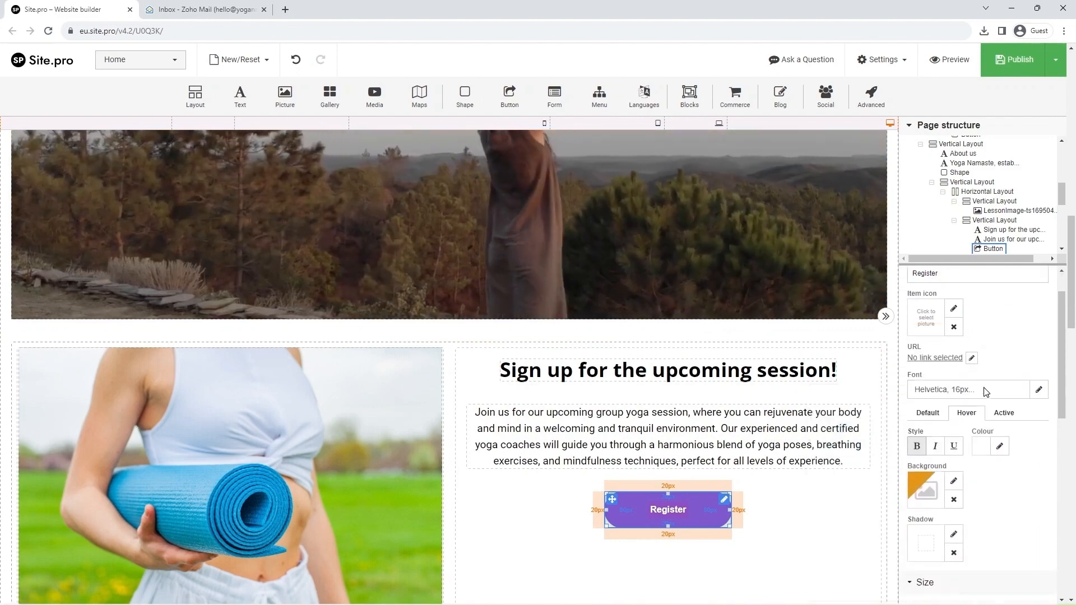
{"action": "scroll", "coordinate": [816, 454], "scroll_direction": "down", "scroll_amount": 10}
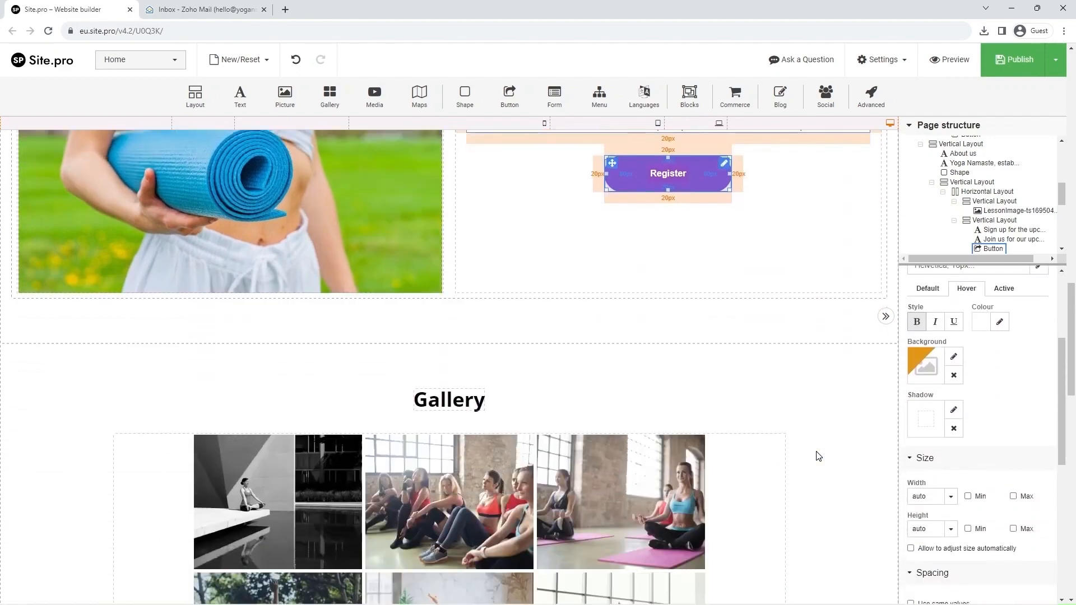
{"action": "scroll", "coordinate": [817, 455], "scroll_direction": "down", "scroll_amount": 5}
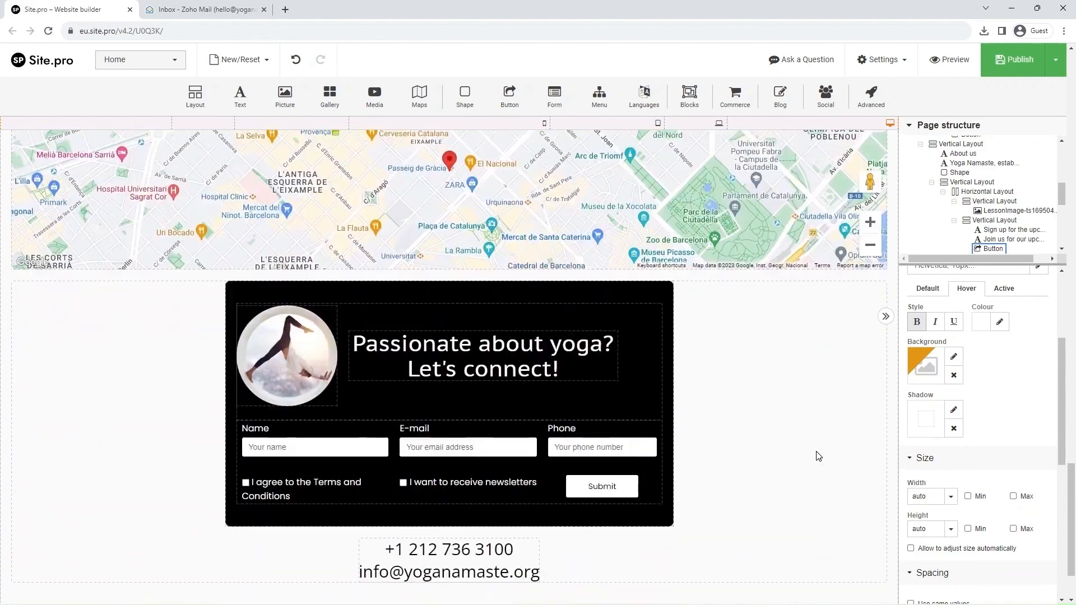
{"action": "left_click", "coordinate": [651, 489]}
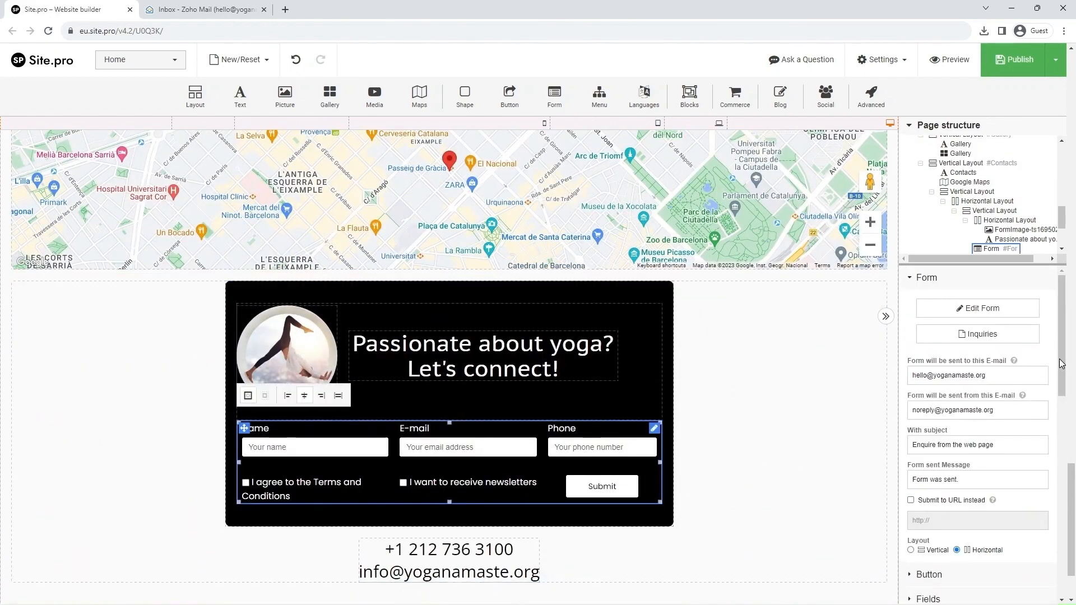
{"action": "left_click_drag", "start_coordinate": [1062, 364], "coordinate": [1060, 576]}
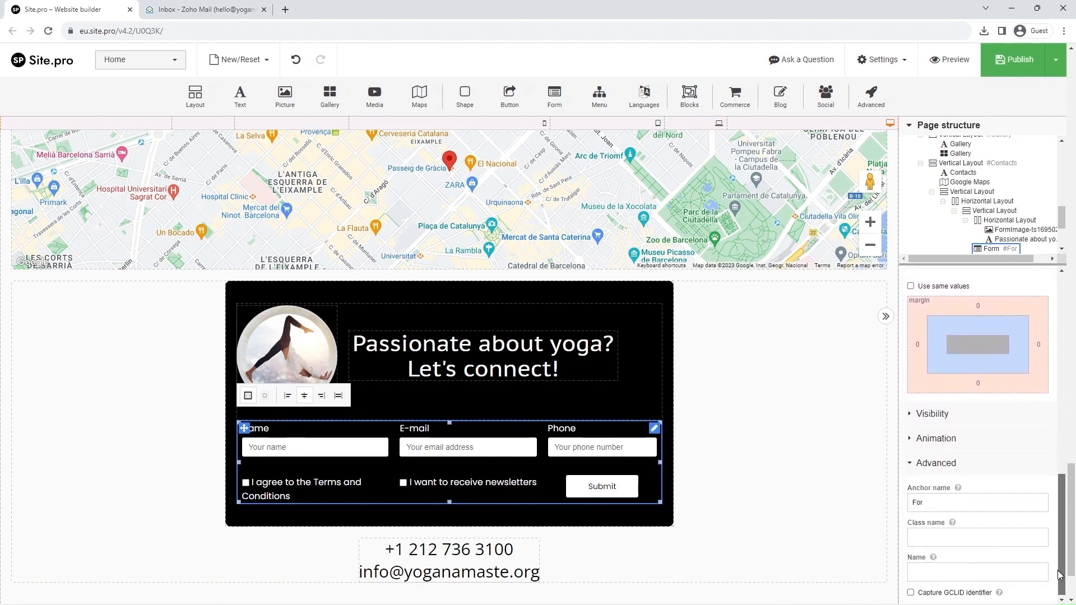
{"action": "left_click", "coordinate": [922, 503]}
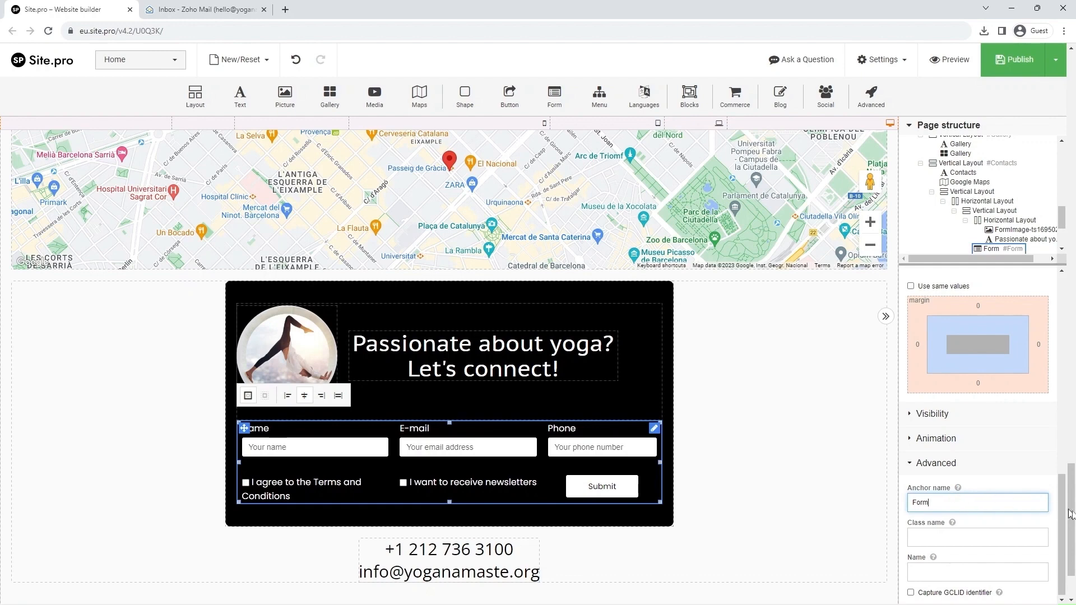
{"action": "scroll", "coordinate": [1058, 488], "scroll_direction": "up", "scroll_amount": 8}
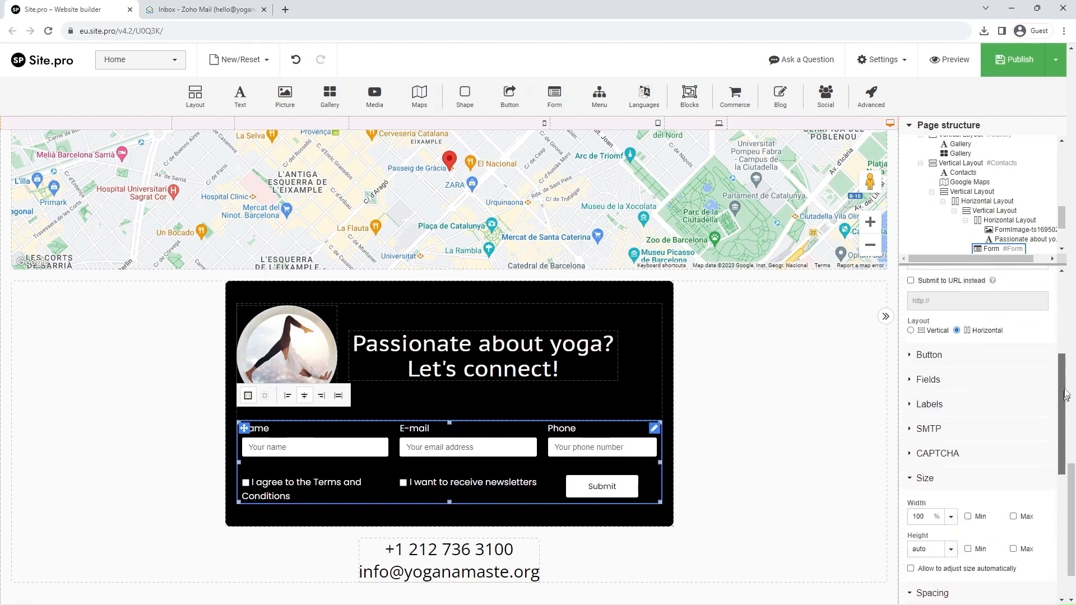
{"action": "left_click_drag", "start_coordinate": [1072, 491], "coordinate": [1072, 267]}
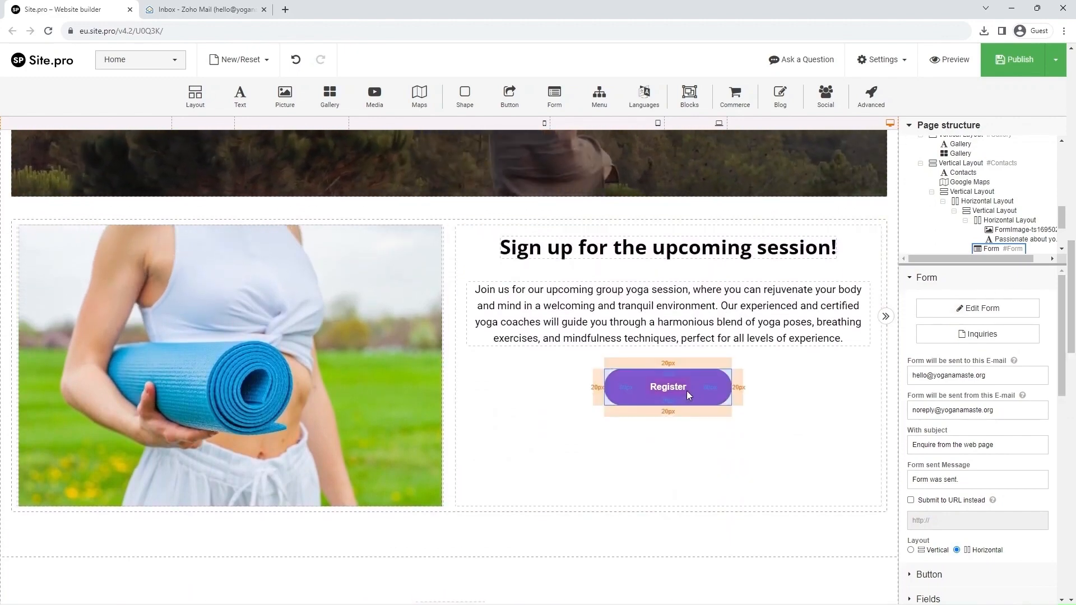
Link the Register button to the #Form anchor on the Home page.
{"action": "left_click", "coordinate": [687, 391]}
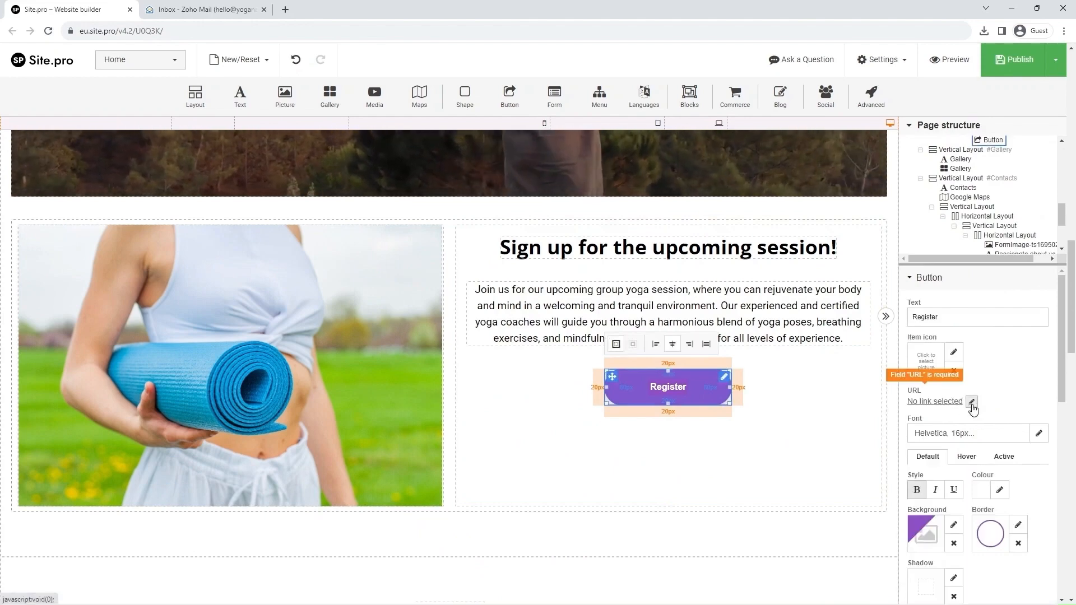
{"action": "left_click", "coordinate": [972, 402]}
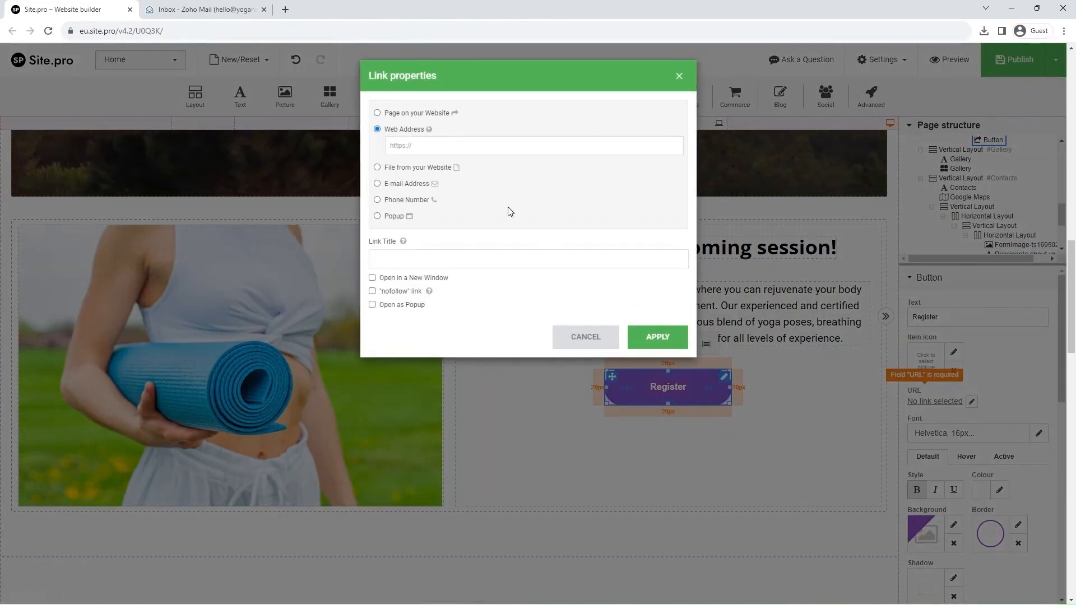
{"action": "left_click", "coordinate": [426, 115]}
{"action": "left_click", "coordinate": [425, 132]}
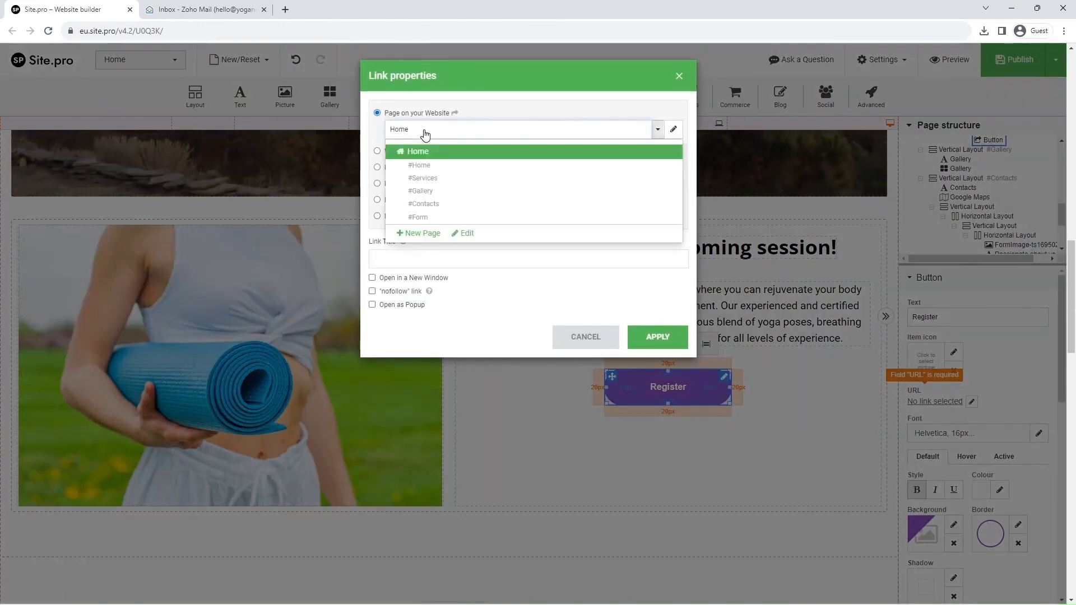
{"action": "left_click", "coordinate": [424, 218]}
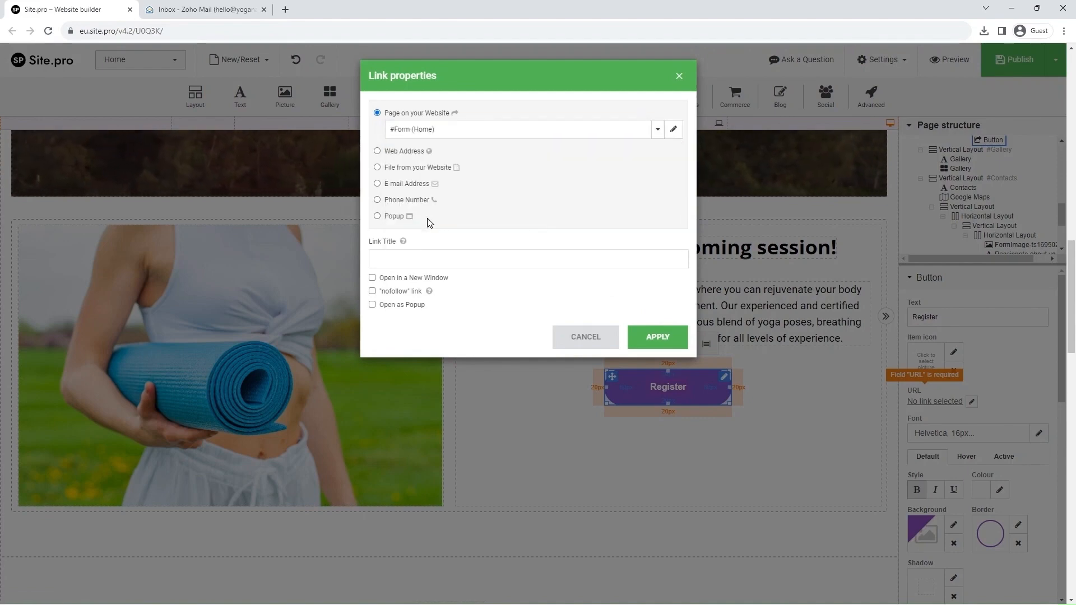
{"action": "left_click", "coordinate": [656, 337]}
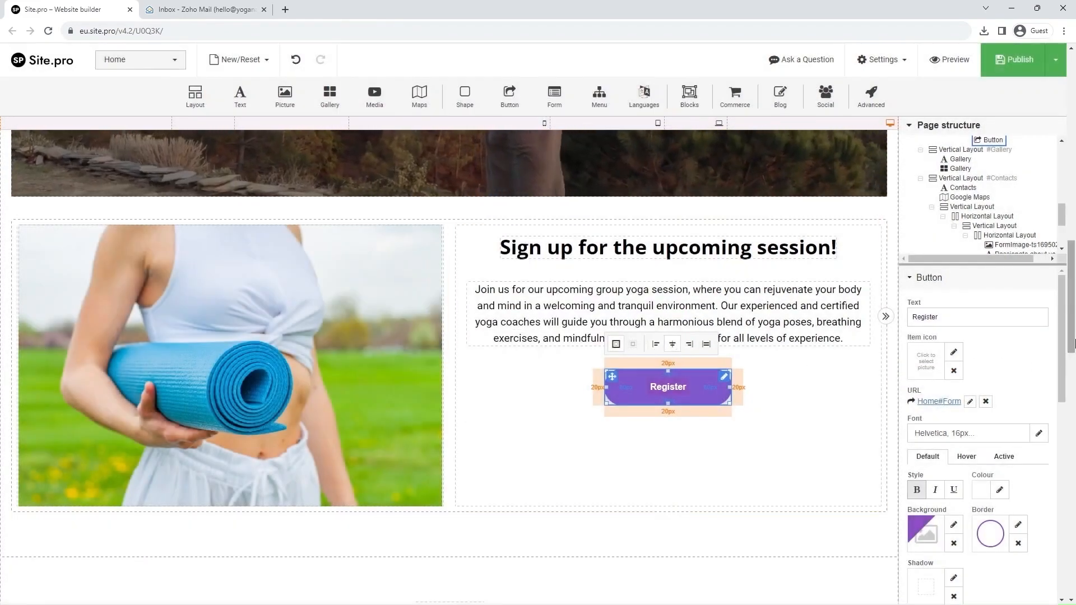
{"action": "left_click_drag", "start_coordinate": [1072, 338], "coordinate": [1069, 99]}
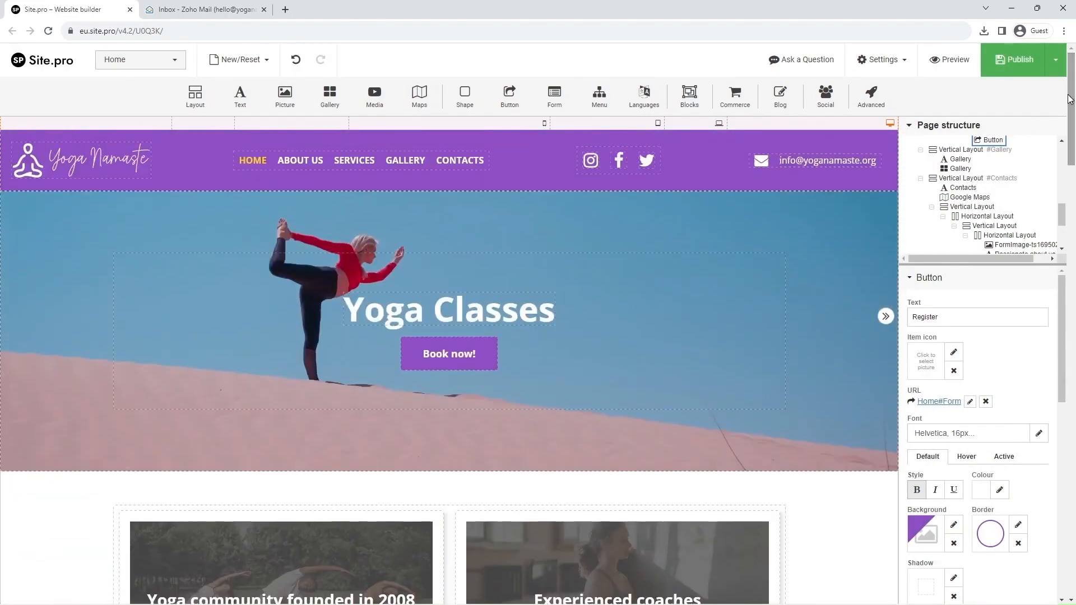
Change the Book now! button's link from #Services (Home) to #Form (Home), then publish the website.
{"action": "left_click", "coordinate": [463, 354]}
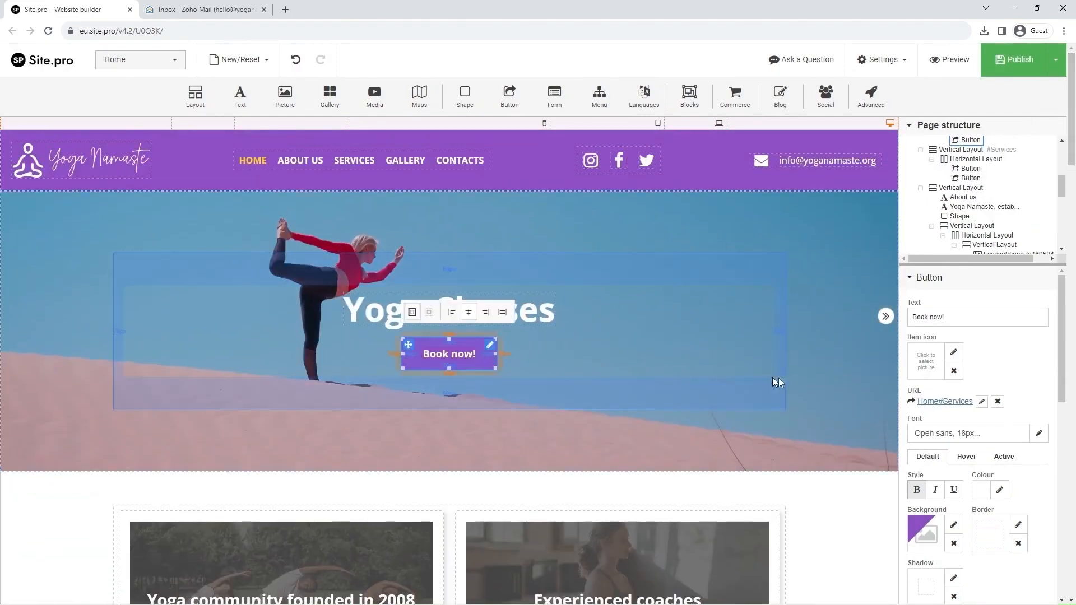
{"action": "left_click", "coordinate": [981, 402]}
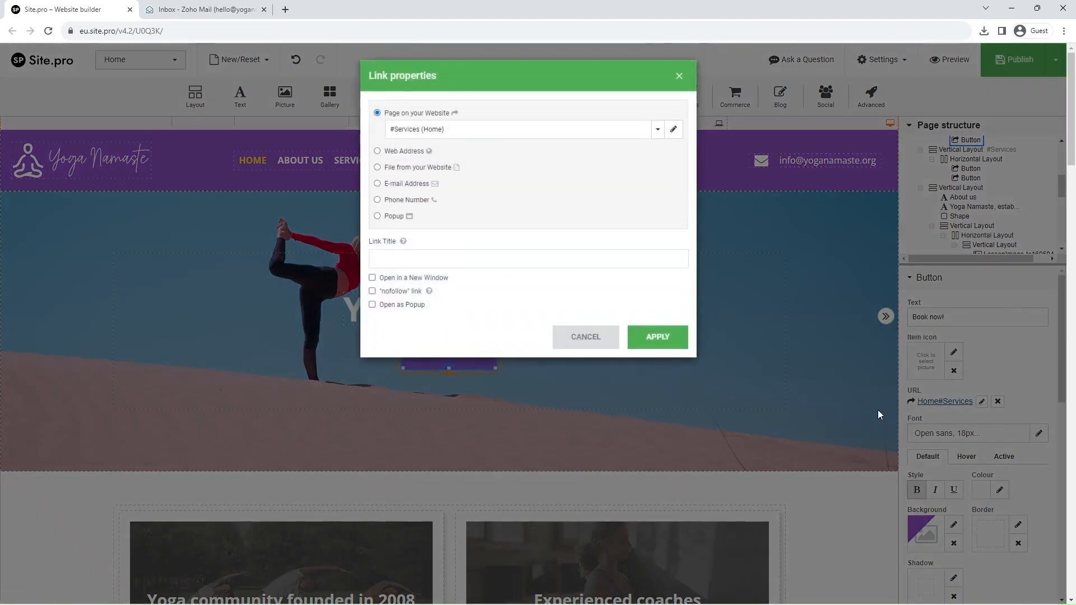
{"action": "left_click", "coordinate": [432, 130]}
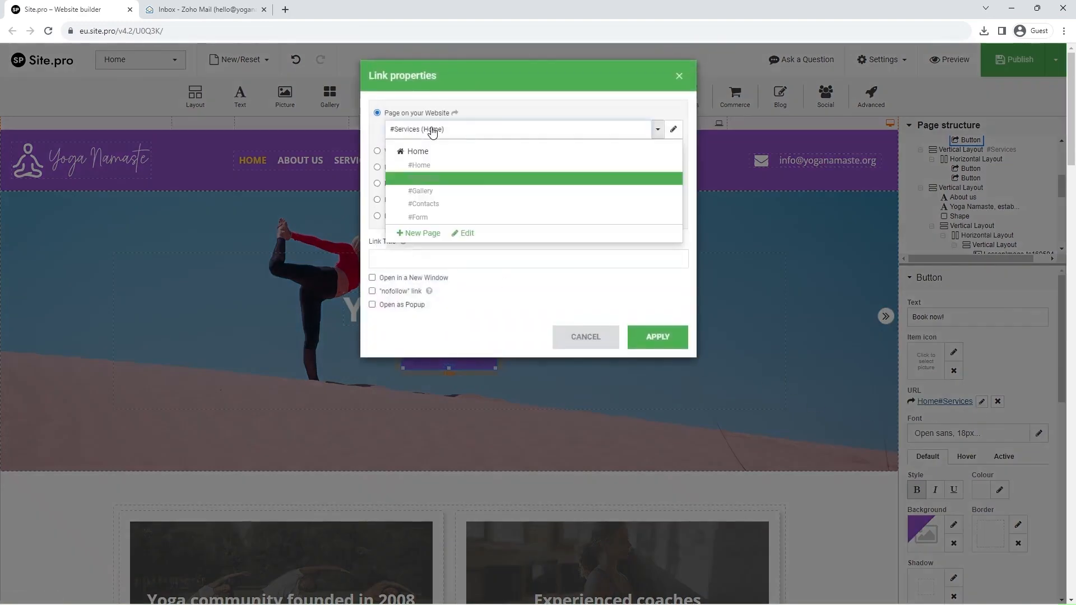
{"action": "left_click", "coordinate": [426, 220]}
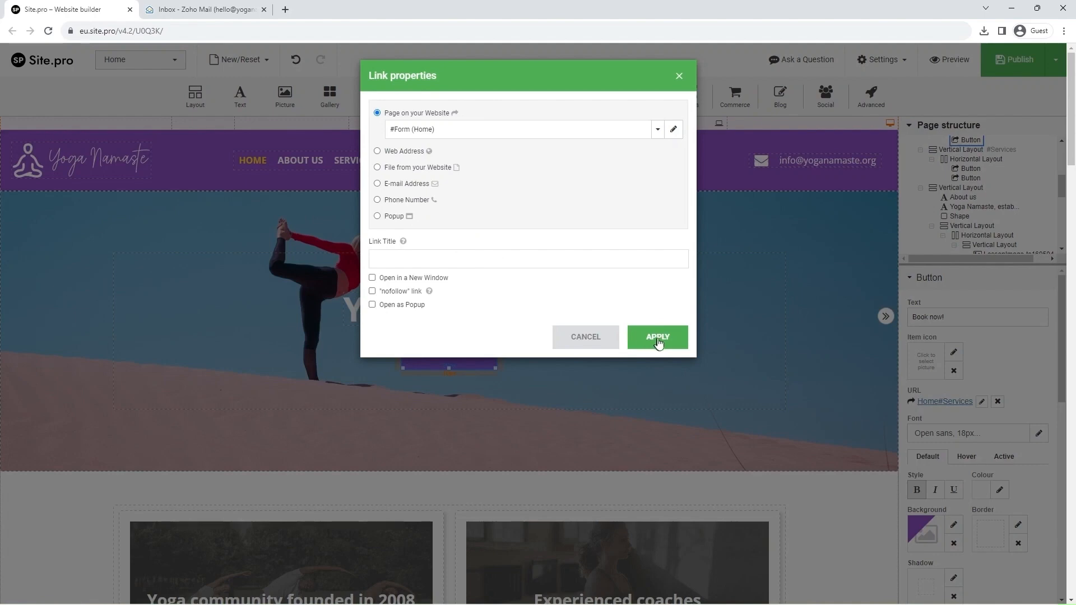
{"action": "left_click", "coordinate": [657, 339]}
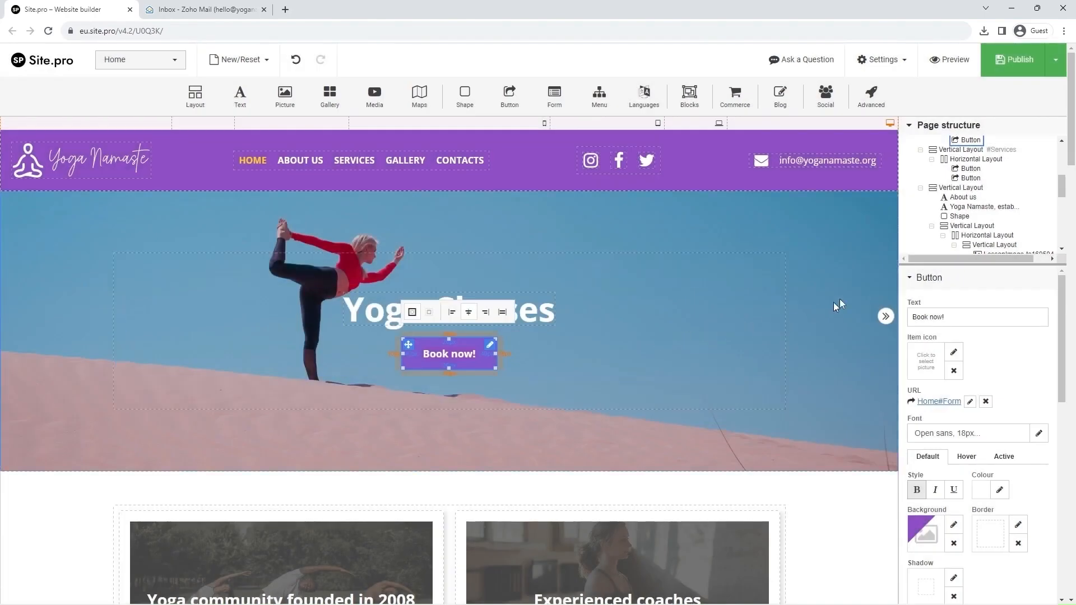
{"action": "mouse_move", "coordinate": [1016, 71]}
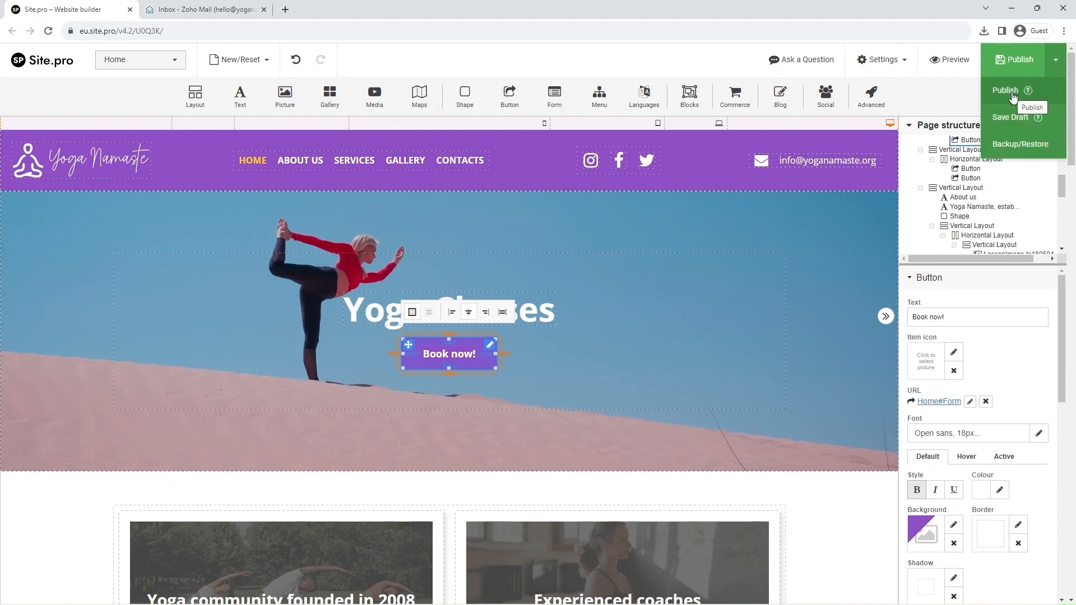
{"action": "left_click", "coordinate": [1013, 96]}
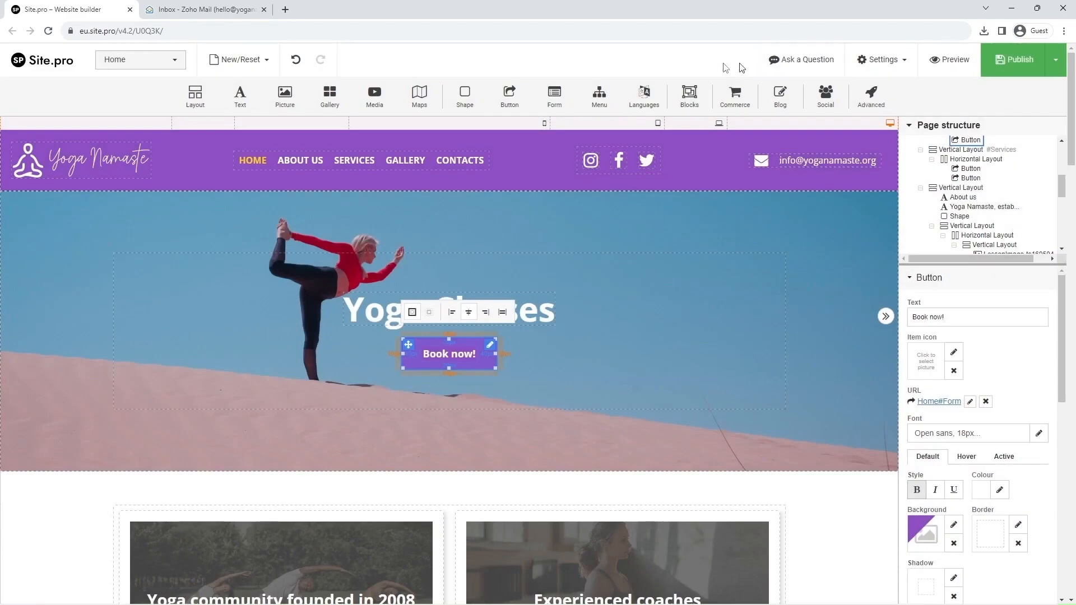
Load yoganamaste.org in a new tab and check that Register jumps to the #Form contact form.
{"action": "left_click", "coordinate": [285, 9]}
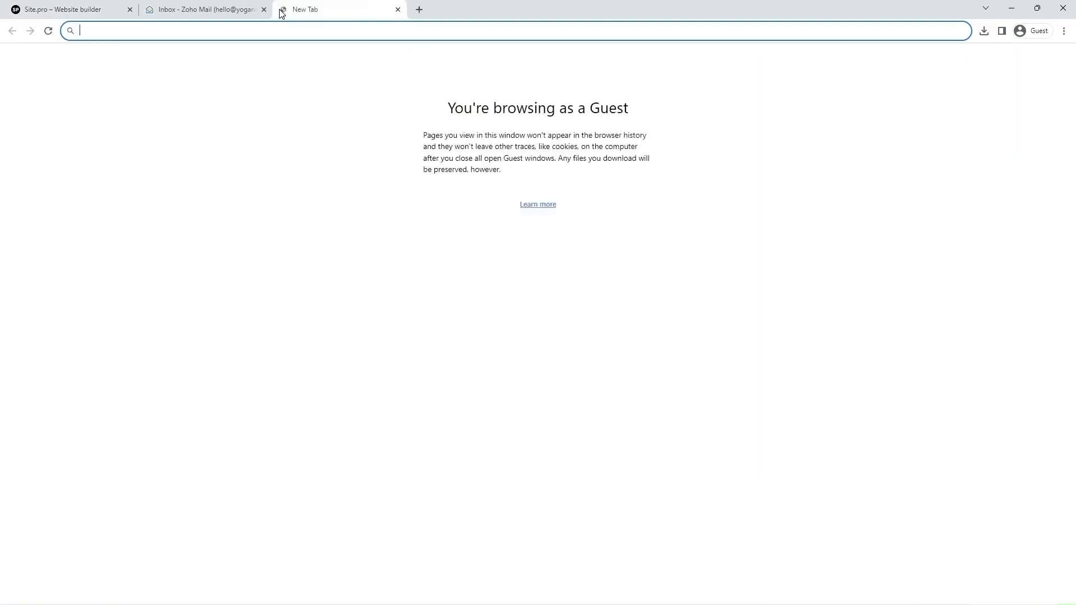
{"action": "type", "text": "yogan"}
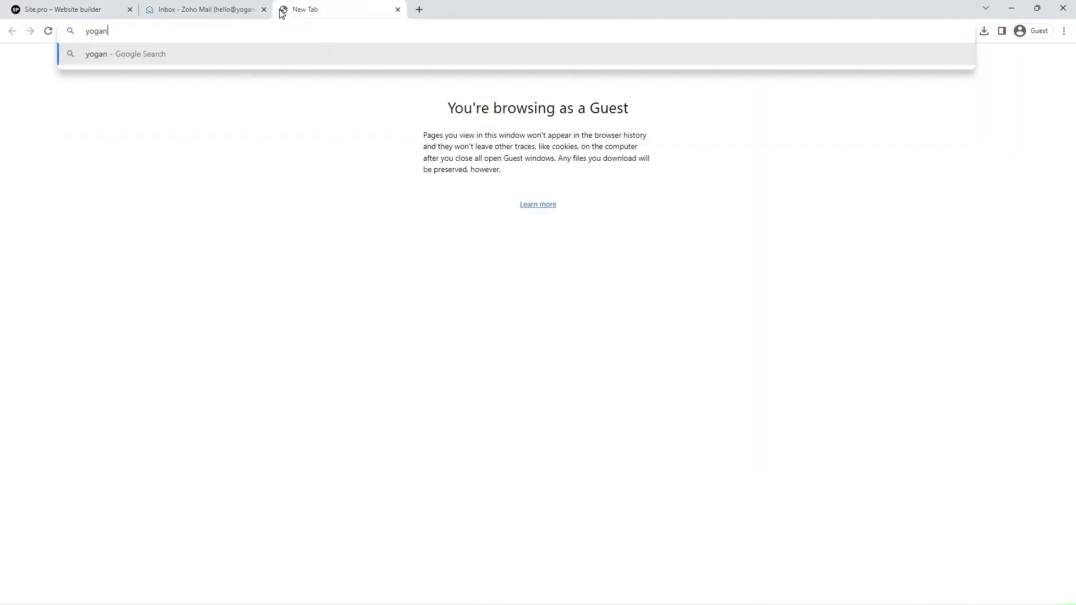
{"action": "type", "text": "amaste.org"}
{"action": "key", "text": "Return"}
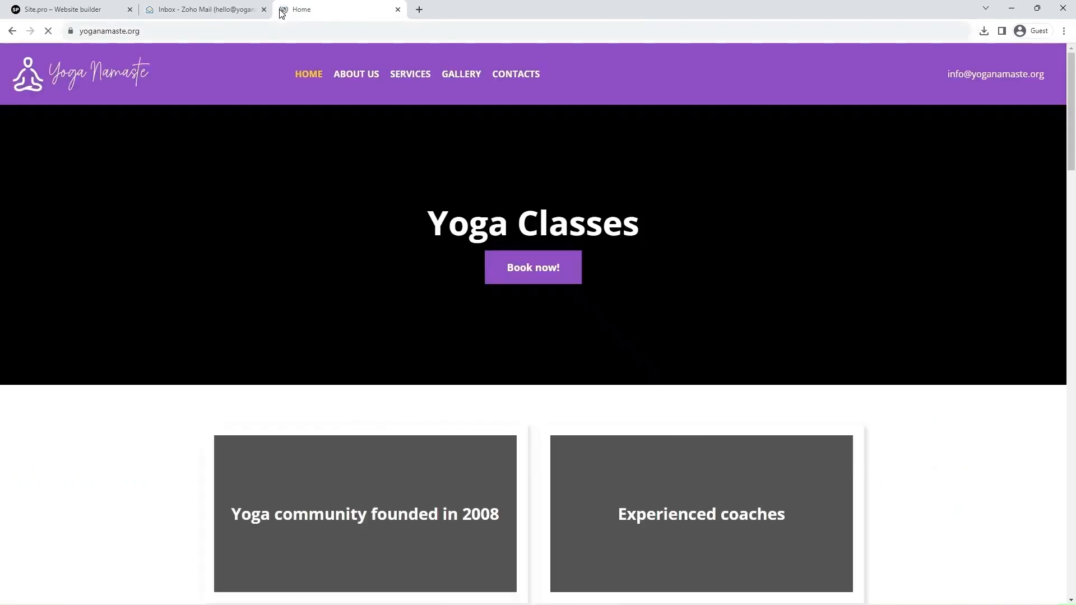
{"action": "scroll", "coordinate": [459, 227], "scroll_direction": "down", "scroll_amount": 20}
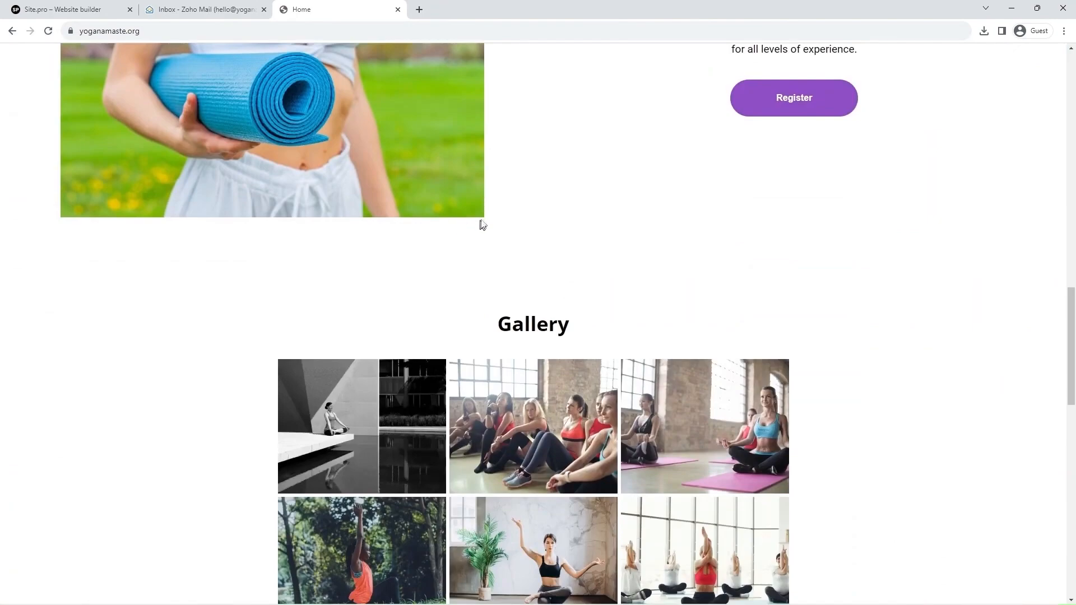
{"action": "scroll", "coordinate": [490, 221], "scroll_direction": "up", "scroll_amount": 2}
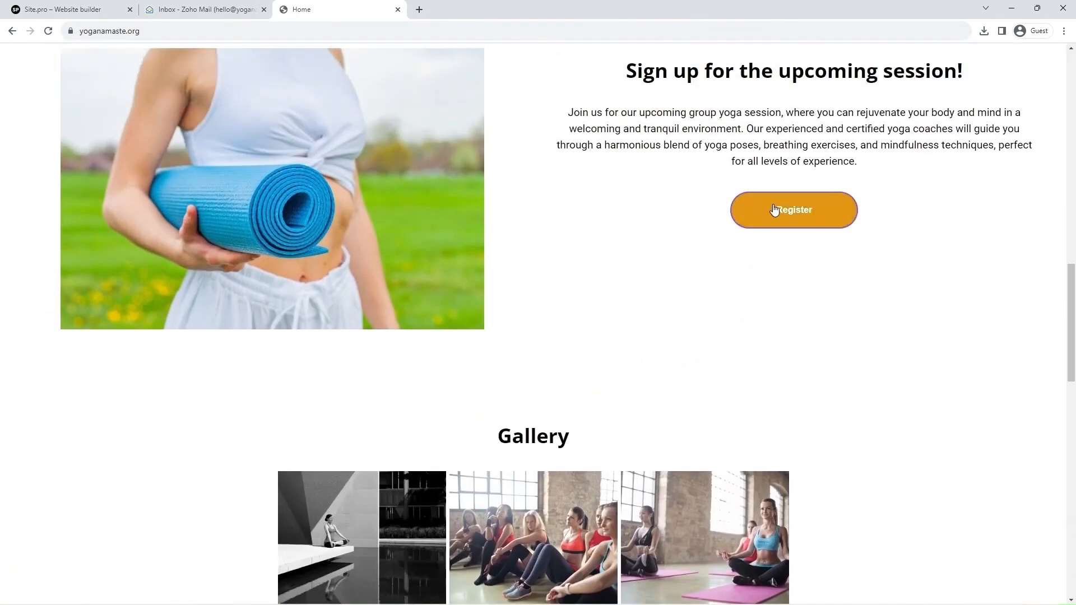
{"action": "left_click", "coordinate": [790, 211]}
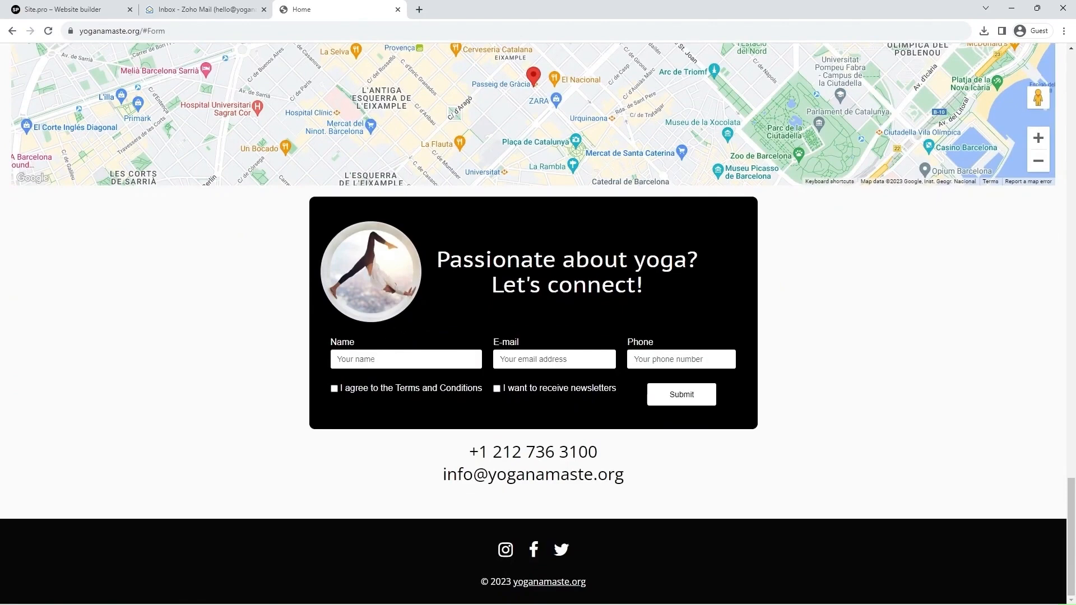
Submit the contact form with a test name and accepted Terms, then open the 'Enquire from the web page' email in Zoho Mail.
{"action": "left_click", "coordinate": [373, 360]}
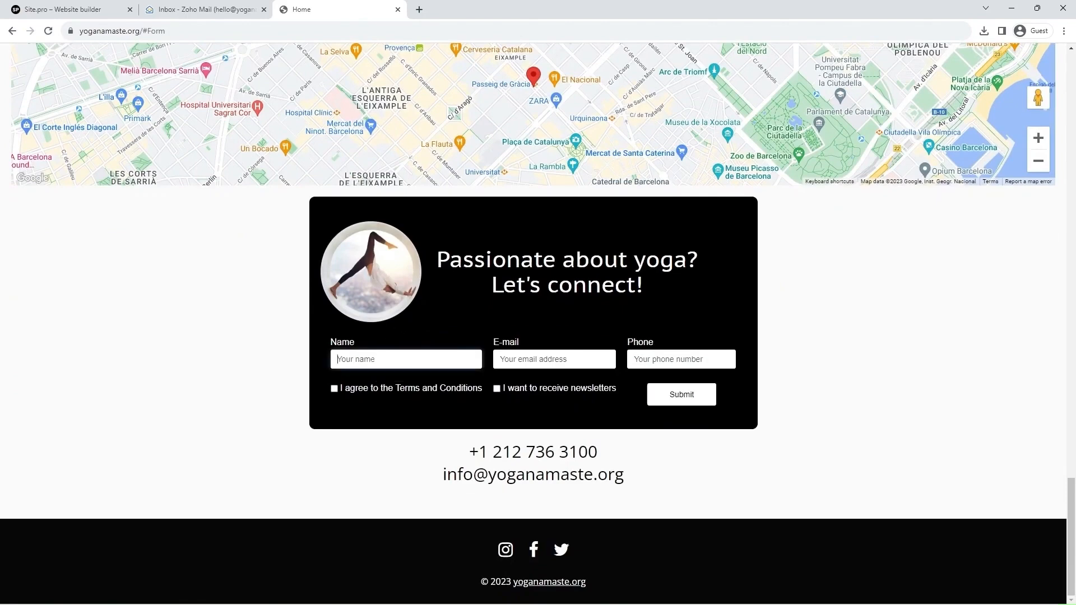
{"action": "type", "text": "J"}
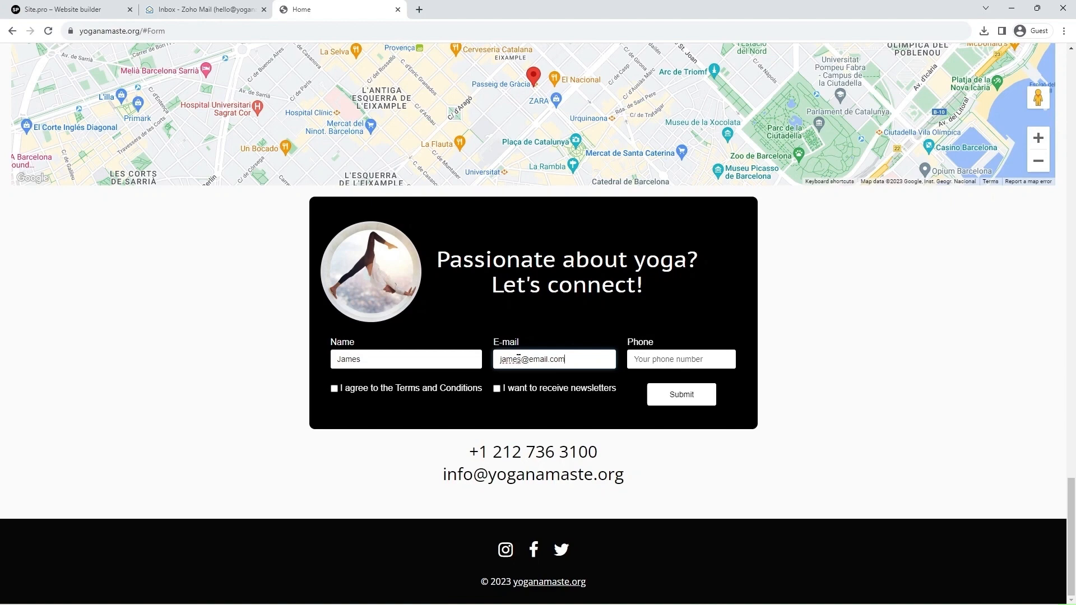
{"action": "left_click", "coordinate": [335, 389]}
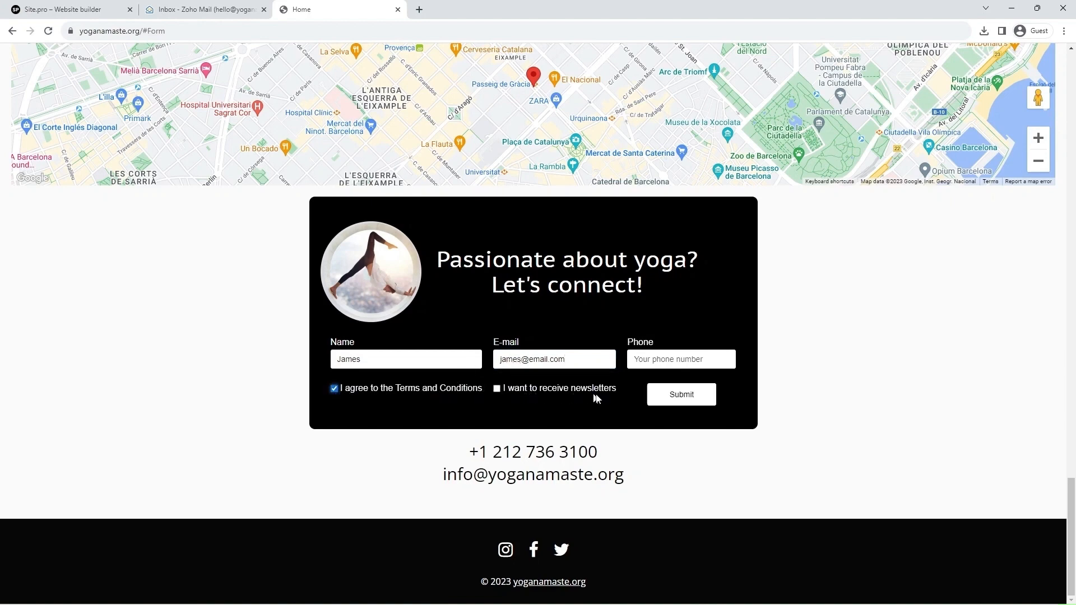
{"action": "left_click", "coordinate": [678, 399]}
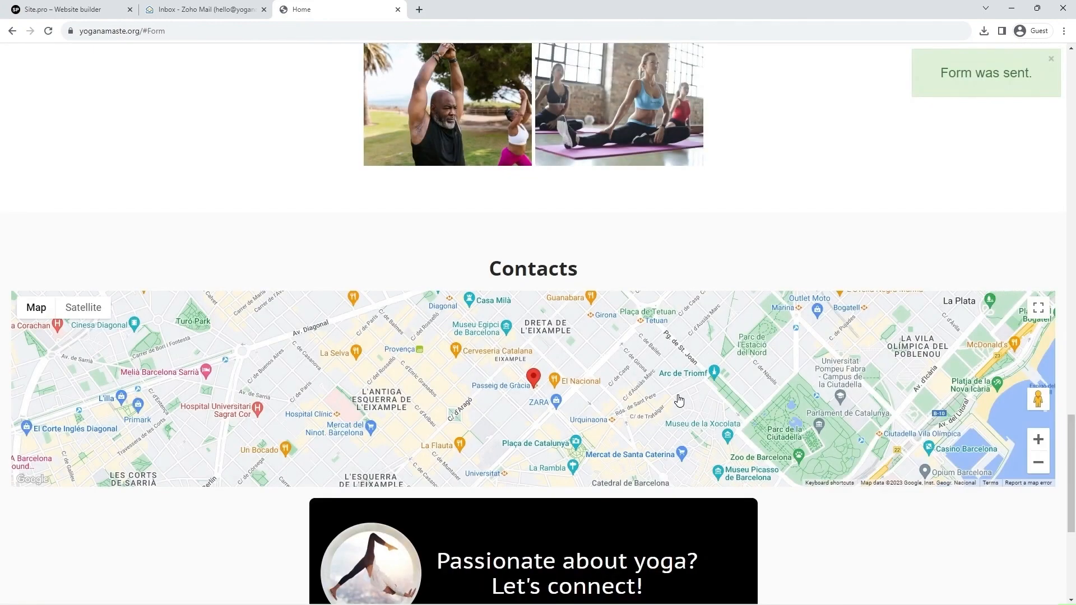
{"action": "left_click", "coordinate": [198, 12]}
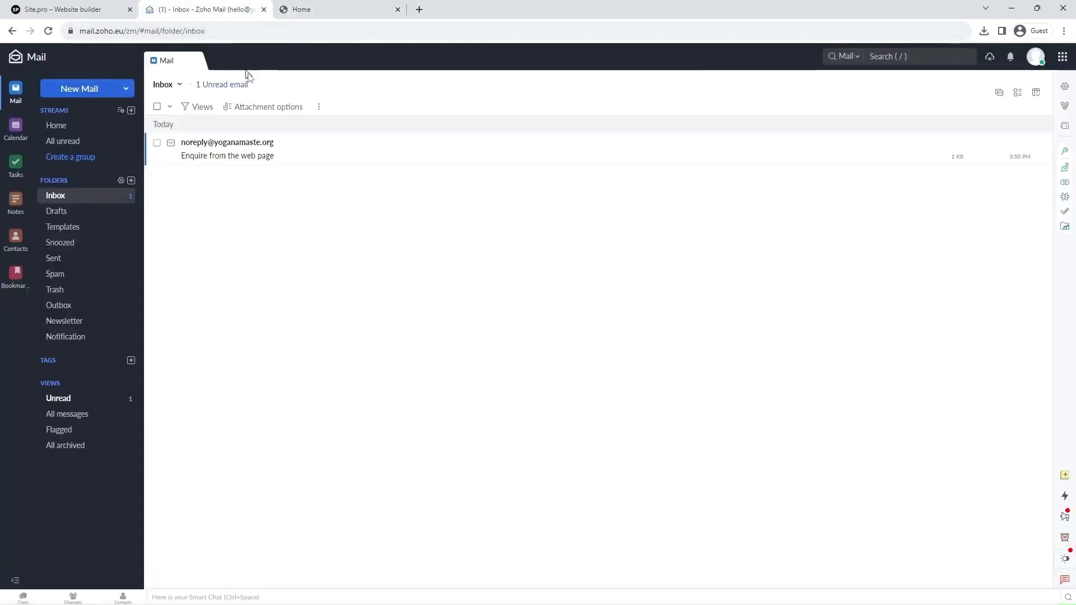
{"action": "left_click", "coordinate": [316, 166]}
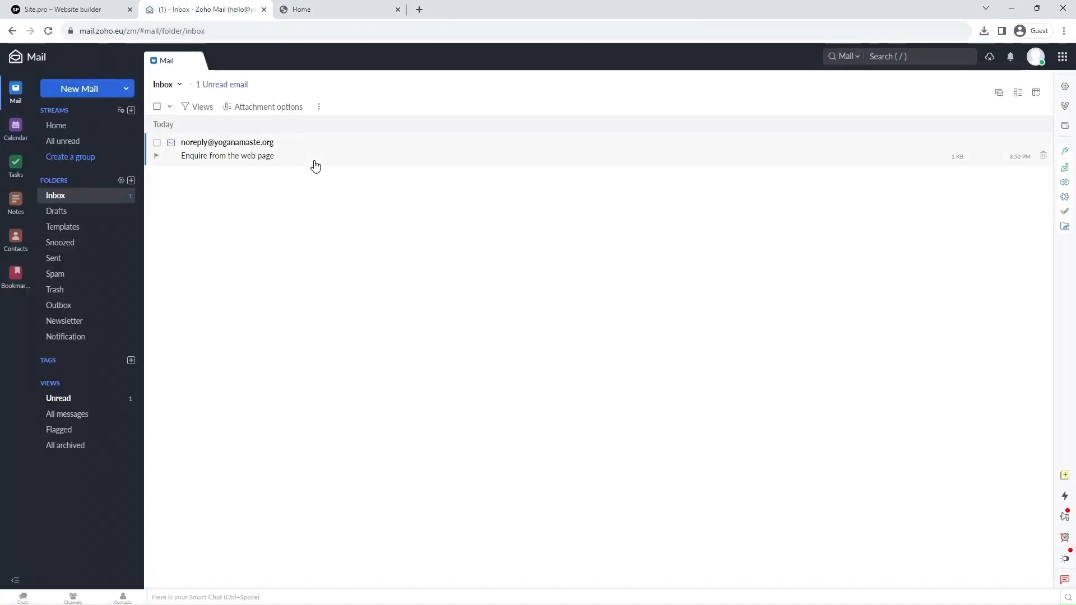